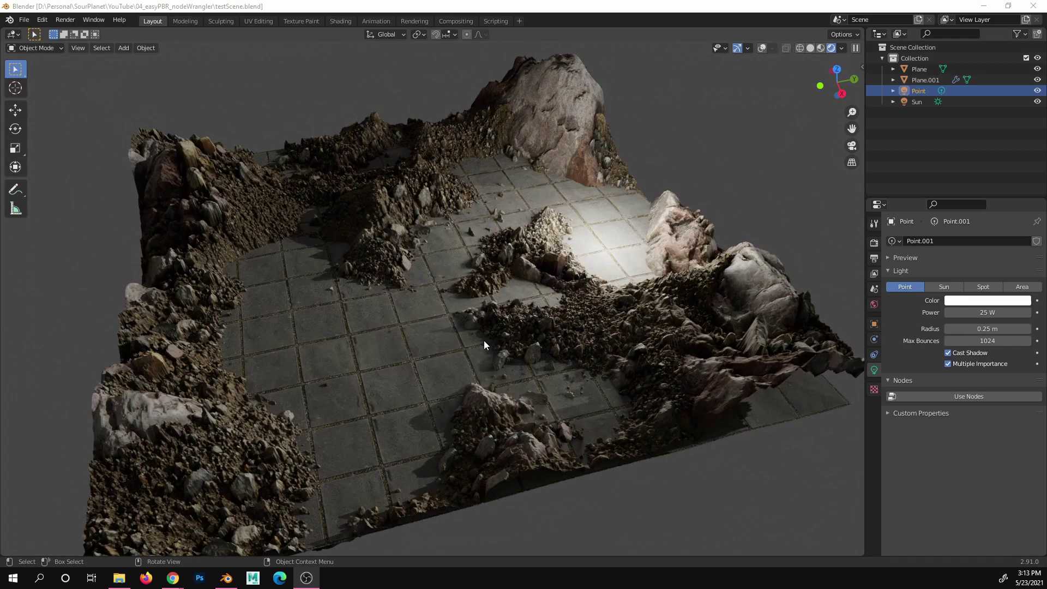
- Inspect the existing rocky scene in solid shading, then in rendered shading again
{"action": "mouse_move", "coordinate": [485, 341]}
{"action": "middle_mouse_down"}
{"action": "mouse_move", "coordinate": [496, 313]}
{"action": "mouse_move", "coordinate": [490, 337]}
{"action": "mouse_move", "coordinate": [513, 330]}
{"action": "middle_mouse_up"}
{"action": "left_click", "coordinate": [810, 48]}
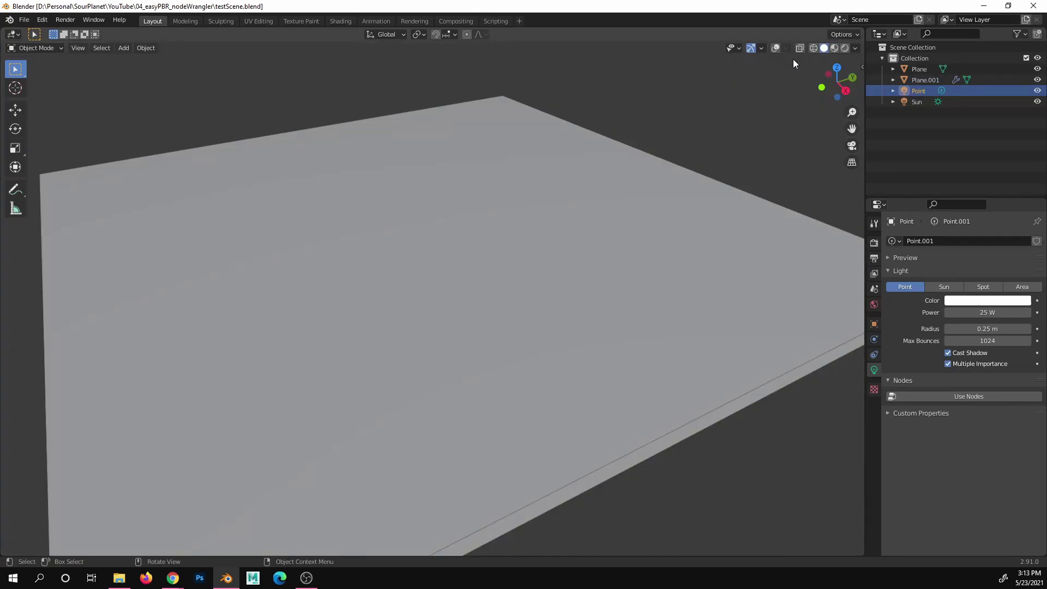
{"action": "mouse_move", "coordinate": [592, 356]}
{"action": "middle_mouse_down"}
{"action": "mouse_move", "coordinate": [577, 331]}
{"action": "mouse_move", "coordinate": [577, 348]}
{"action": "middle_mouse_up"}
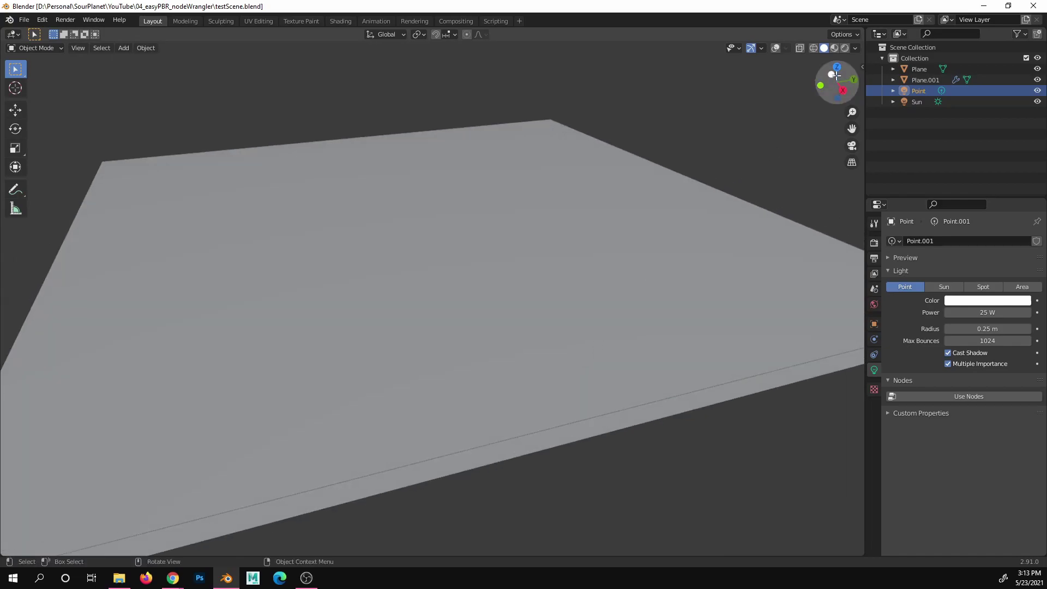
{"action": "left_click", "coordinate": [843, 48]}
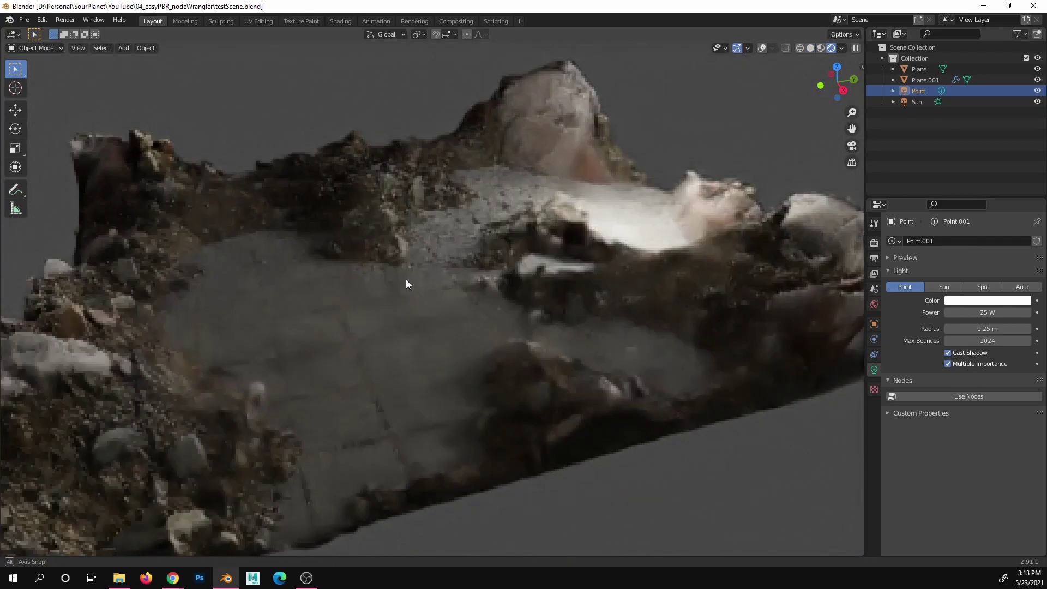
- Start a new General scene, delete the default cube, and switch to the browser
{"action": "left_click", "coordinate": [24, 19]}
{"action": "mouse_move", "coordinate": [33, 32]}
{"action": "left_click", "coordinate": [131, 30]}
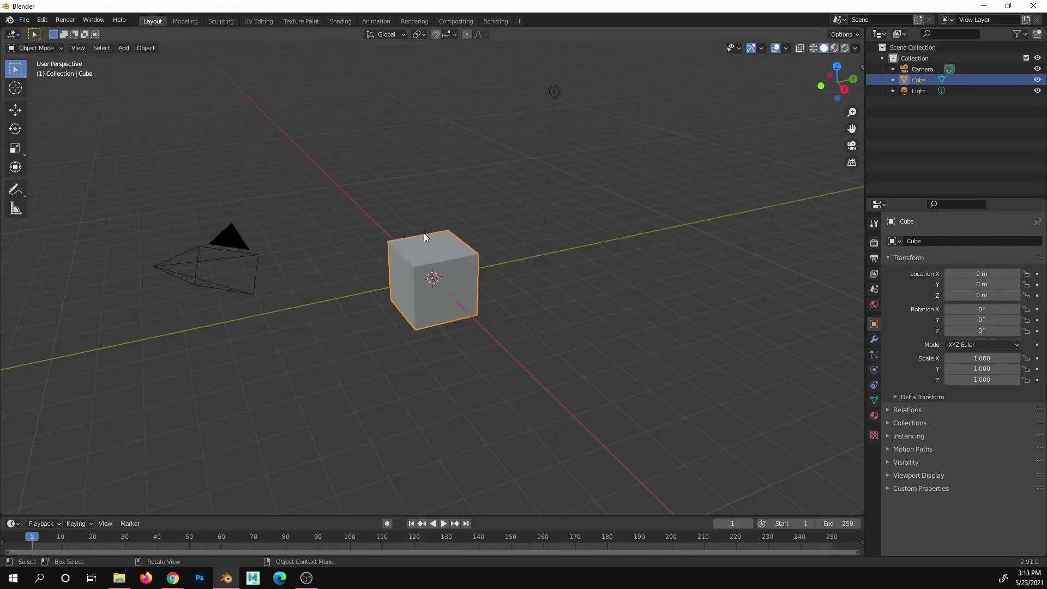
{"action": "key", "text": "x"}
{"action": "left_click", "coordinate": [431, 253]}
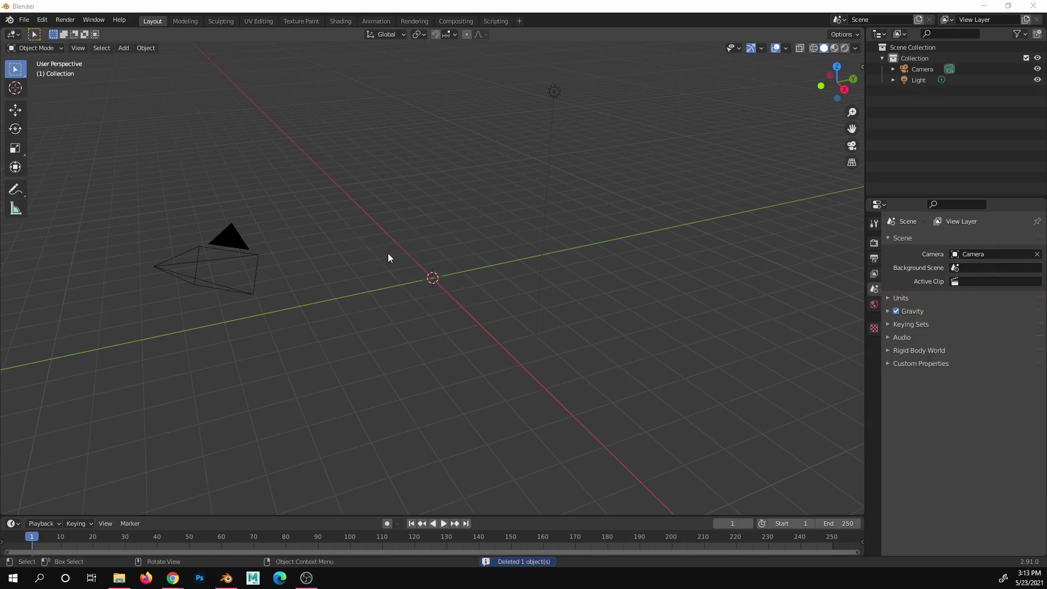
{"action": "key", "text": "alt+Tab"}
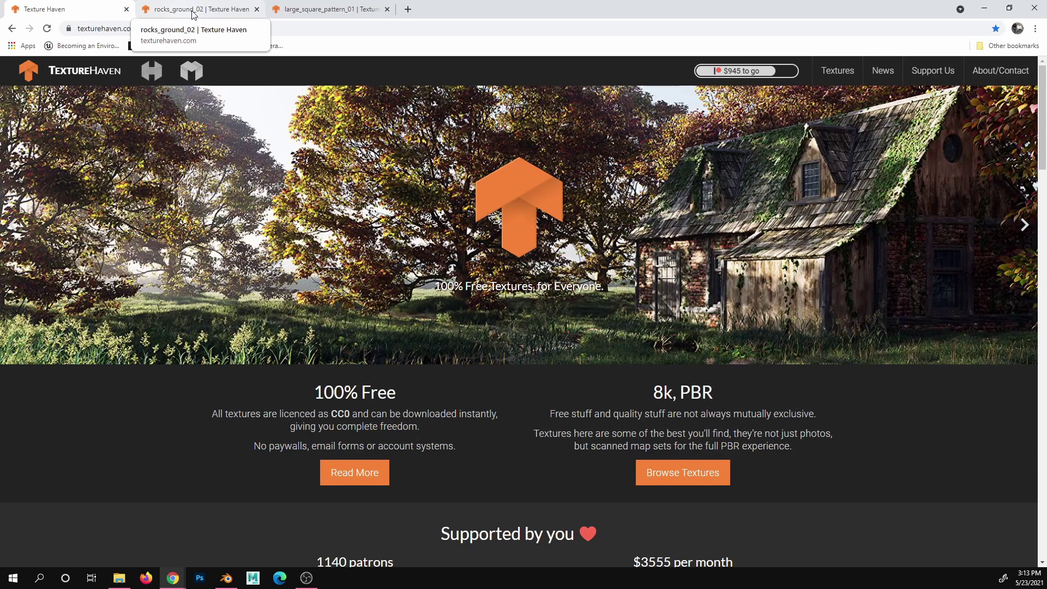
- Open the rocks_ground_02 page and expand its All Maps downloads, from 1k JPG to 8k PNG
{"action": "left_click", "coordinate": [195, 11]}
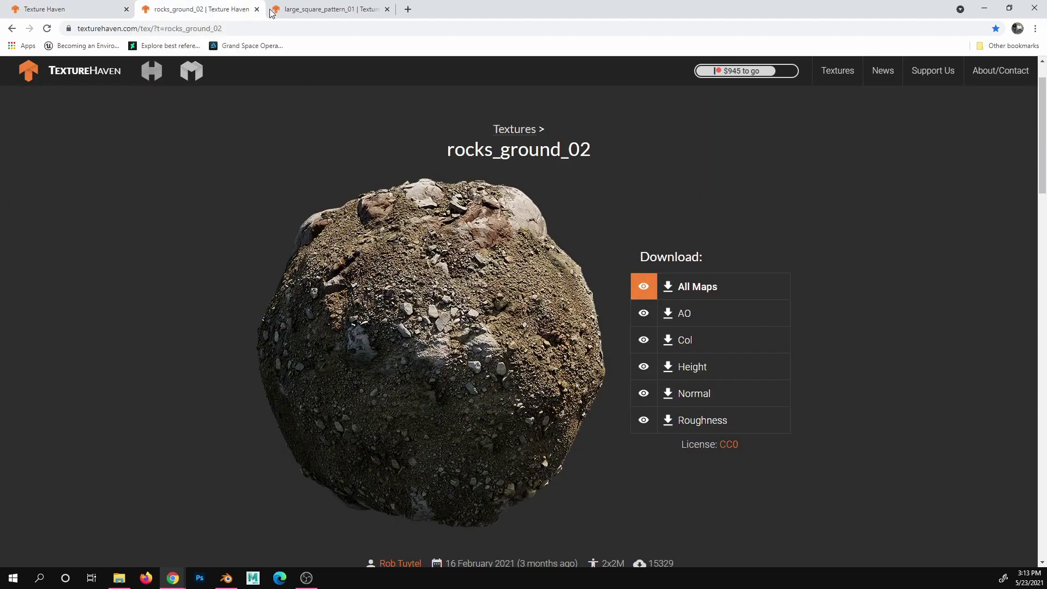
{"action": "left_click", "coordinate": [305, 8]}
{"action": "left_click", "coordinate": [229, 10]}
{"action": "left_click", "coordinate": [700, 294]}
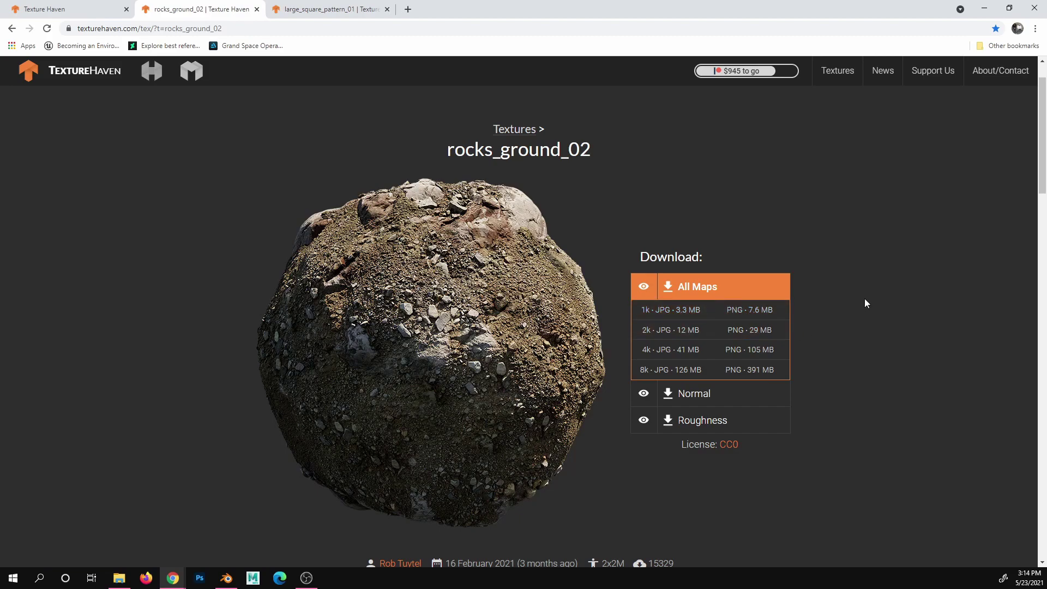
- Check the five maps in the rocks_ground_02_4k_png folder, then return to Blender
{"action": "left_click", "coordinate": [119, 578]}
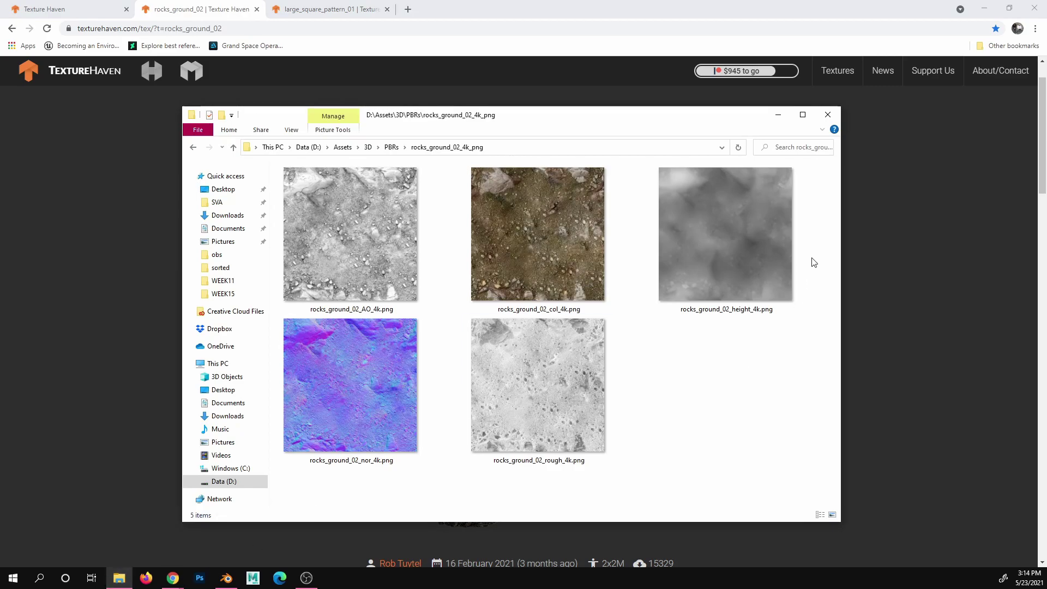
{"action": "left_click_drag", "start_coordinate": [813, 261], "coordinate": [410, 385]}
{"action": "left_click", "coordinate": [762, 386]}
{"action": "left_click_drag", "start_coordinate": [815, 231], "coordinate": [371, 365]}
{"action": "left_click_drag", "start_coordinate": [823, 272], "coordinate": [346, 394]}
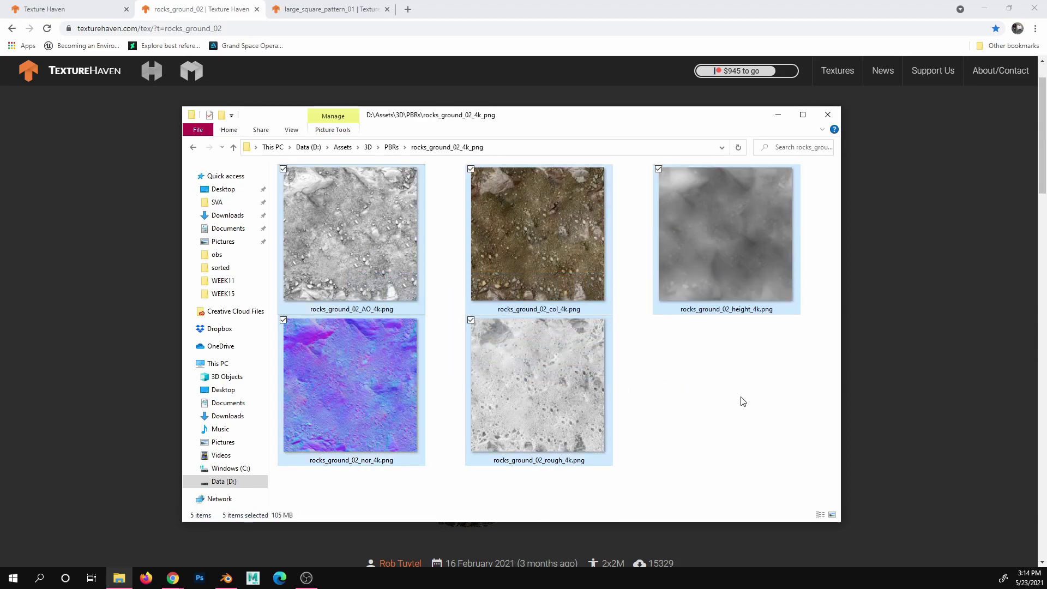
{"action": "left_click", "coordinate": [709, 384]}
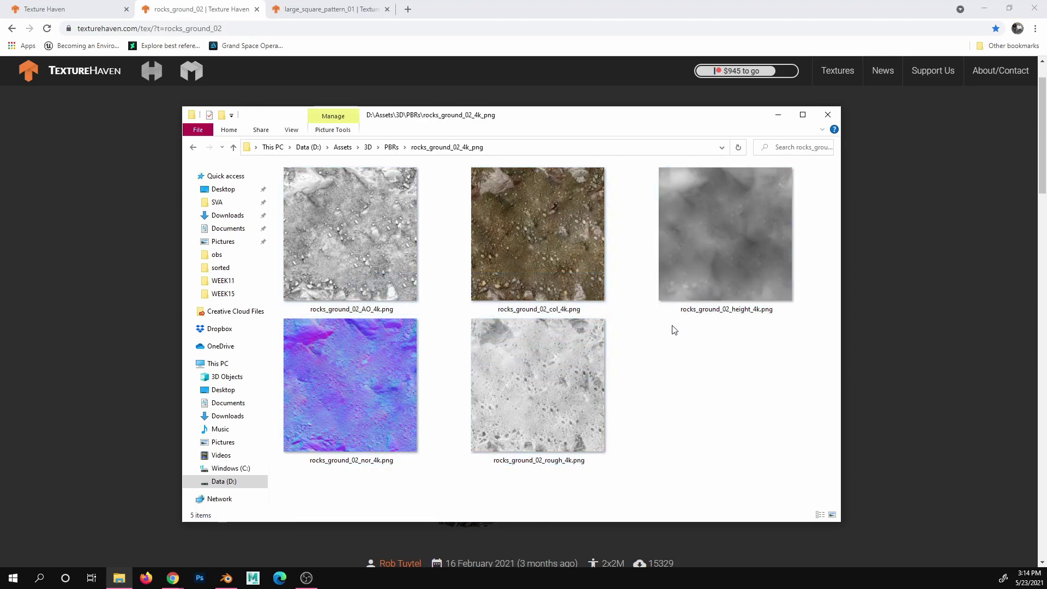
{"action": "left_click", "coordinate": [226, 582]}
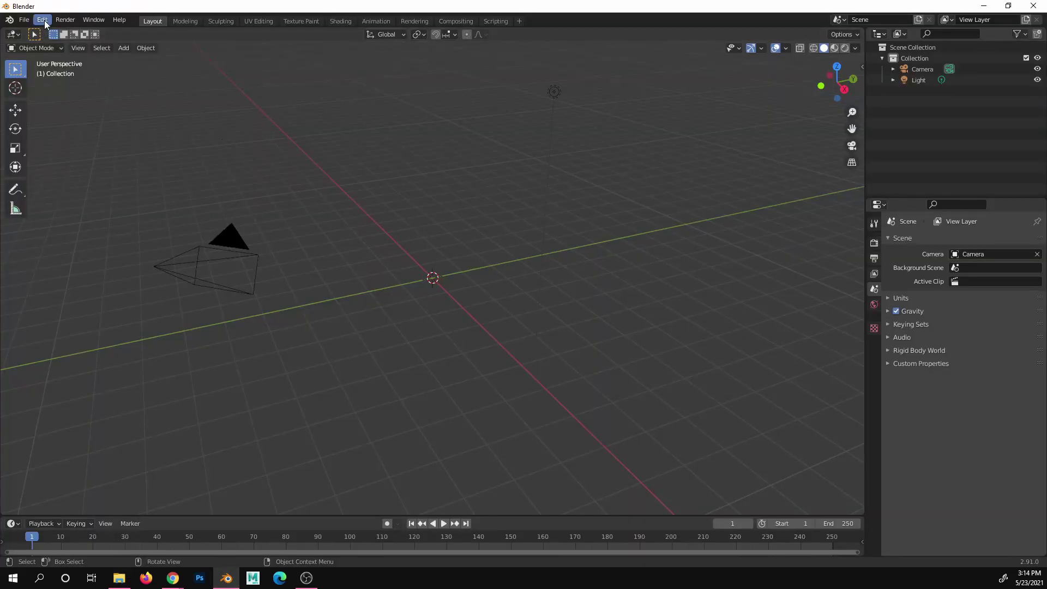
{"action": "left_click", "coordinate": [42, 19]}
{"action": "left_click", "coordinate": [56, 178]}
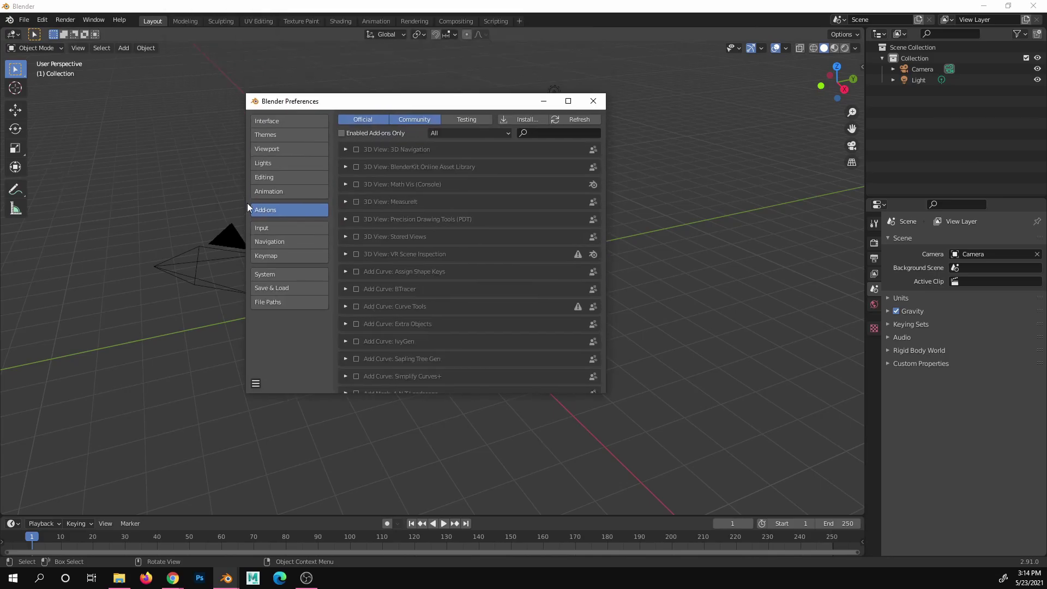
{"action": "left_click", "coordinate": [562, 133]}
{"action": "type", "text": "node"}
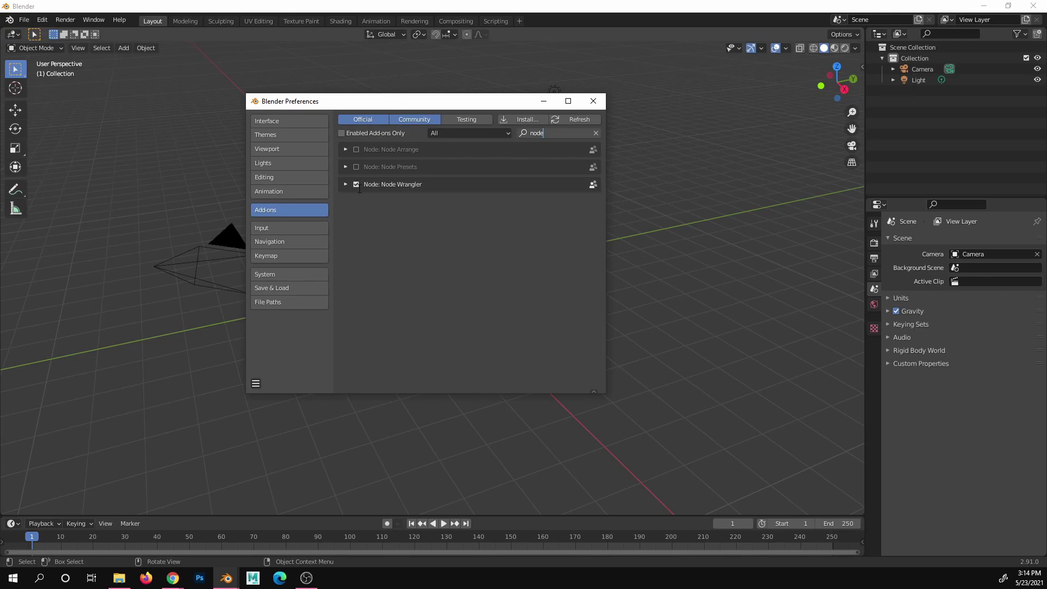
{"action": "left_click", "coordinate": [256, 382]}
{"action": "left_click", "coordinate": [256, 382]}
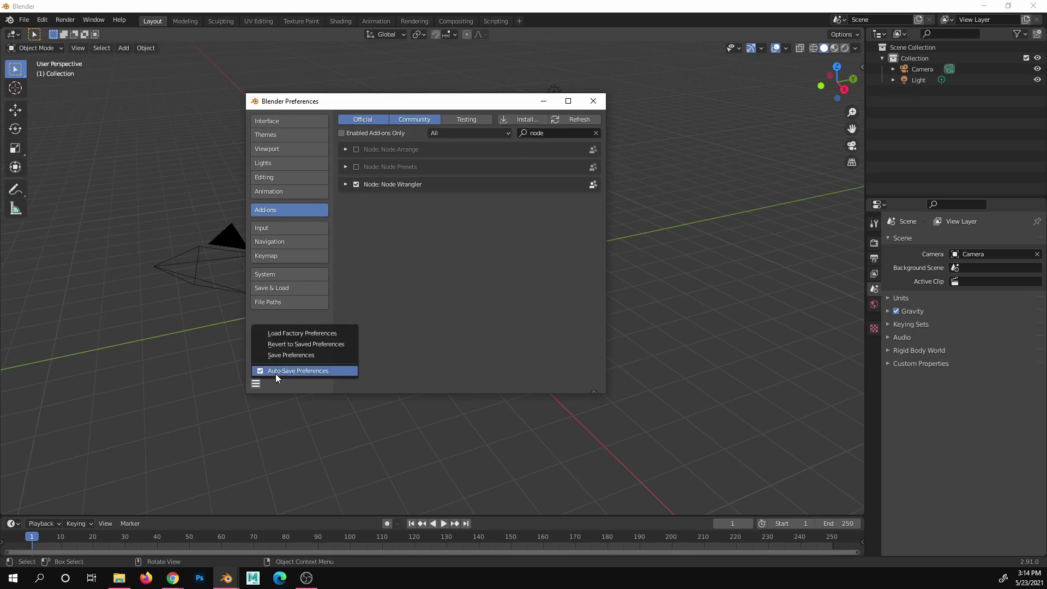
{"action": "left_click", "coordinate": [601, 105]}
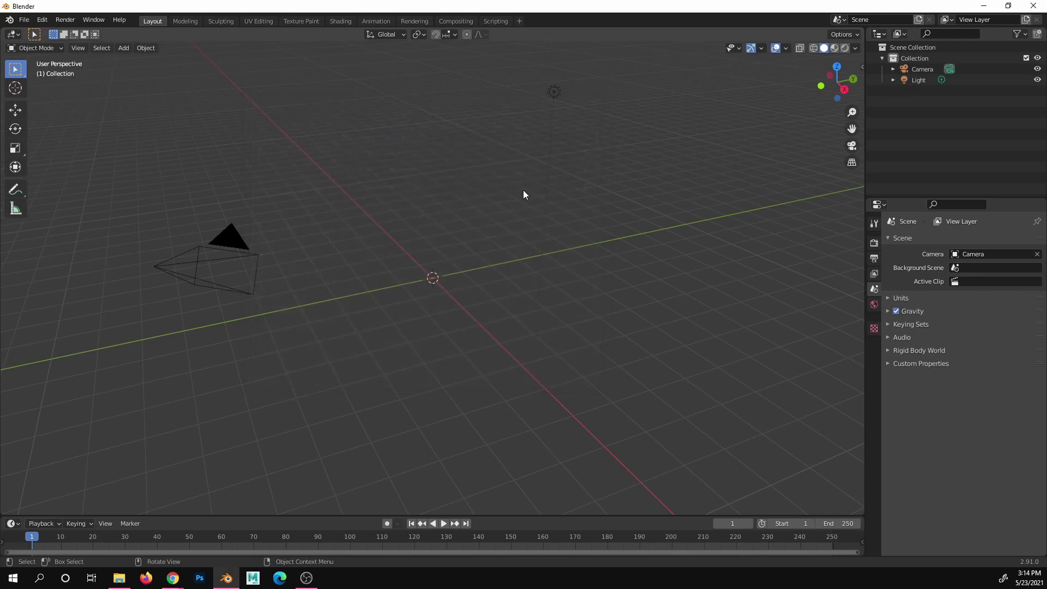
- Add a plane at the origin and scale it to 4.741
{"action": "middle_click_drag", "start_coordinate": [450, 227], "coordinate": [423, 244]}
{"action": "key", "text": "shift+a"}
{"action": "mouse_move", "coordinate": [430, 236]}
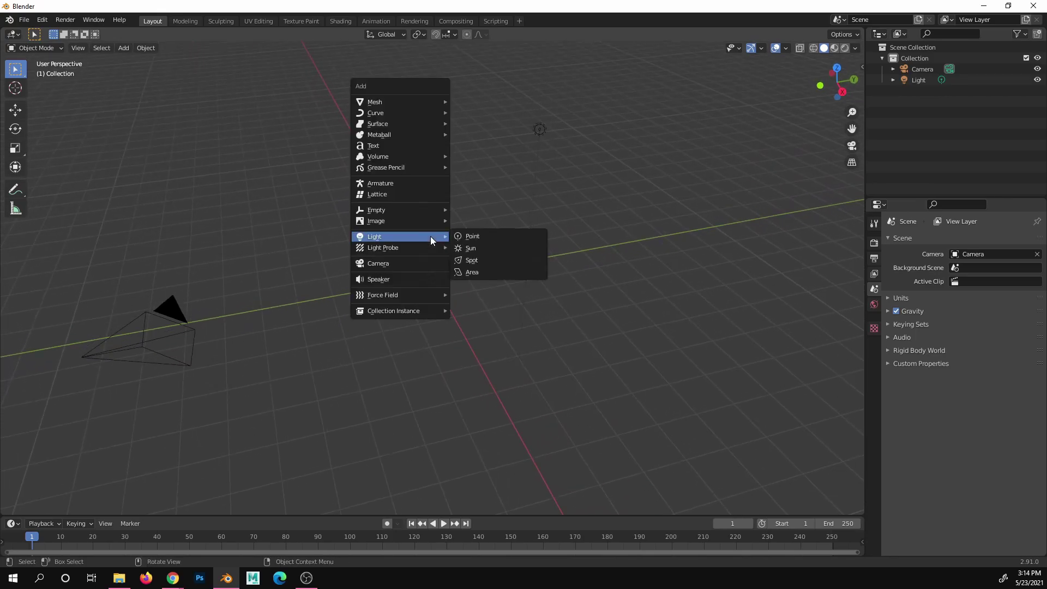
{"action": "mouse_move", "coordinate": [425, 100]}
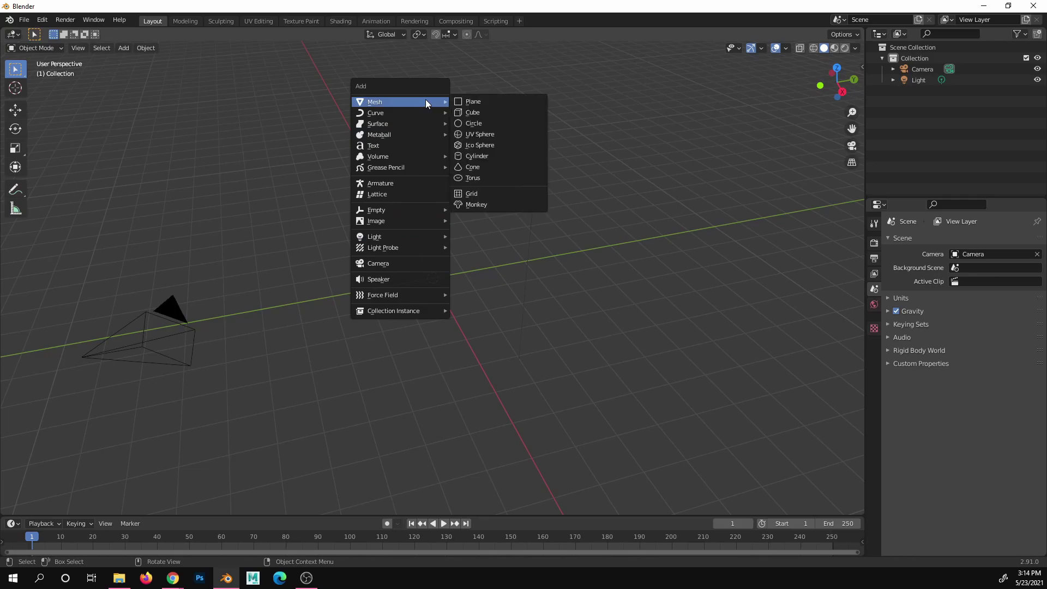
{"action": "left_click", "coordinate": [471, 99]}
{"action": "key", "text": "s"}
{"action": "left_click", "coordinate": [780, 223]}
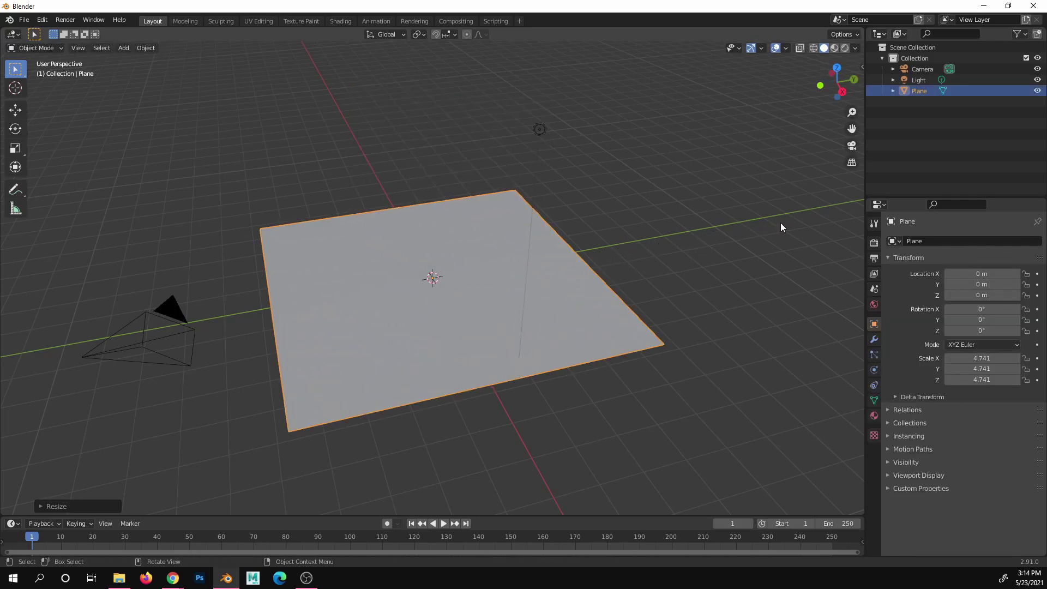
- Subdivide the plane's mesh with 20 cuts in Edit Mode, then return to Object Mode
{"action": "key", "text": "Tab"}
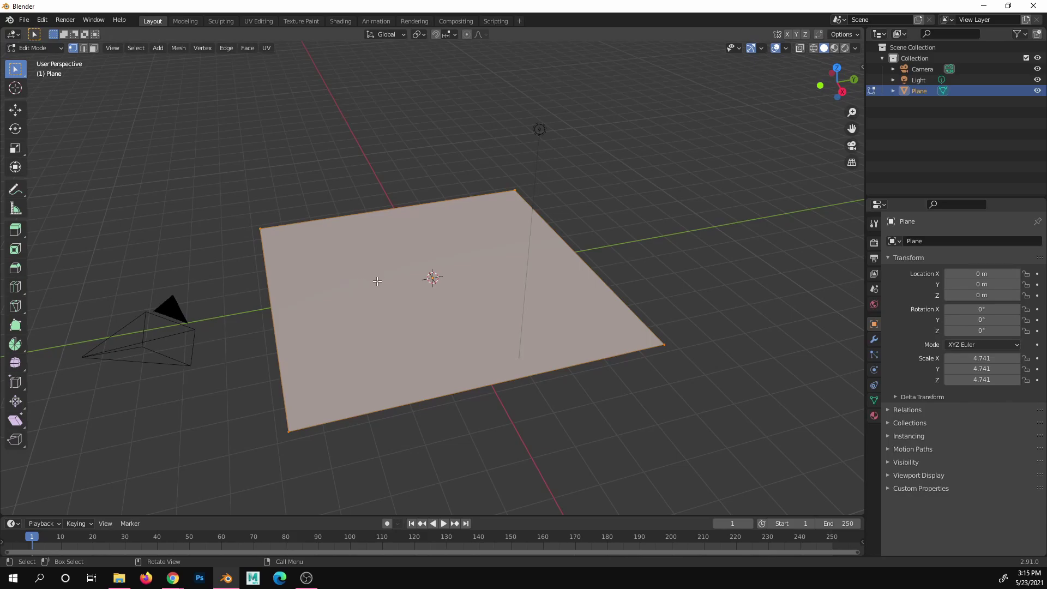
{"action": "right_click", "coordinate": [394, 273]}
{"action": "left_click", "coordinate": [393, 273]}
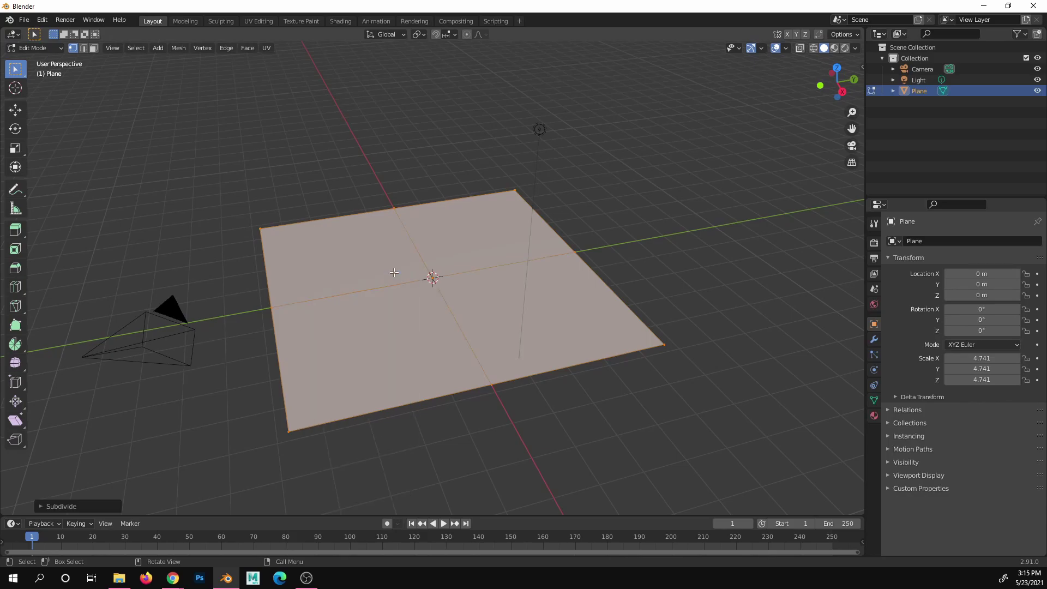
{"action": "left_click", "coordinate": [58, 507]}
{"action": "left_click", "coordinate": [135, 433]}
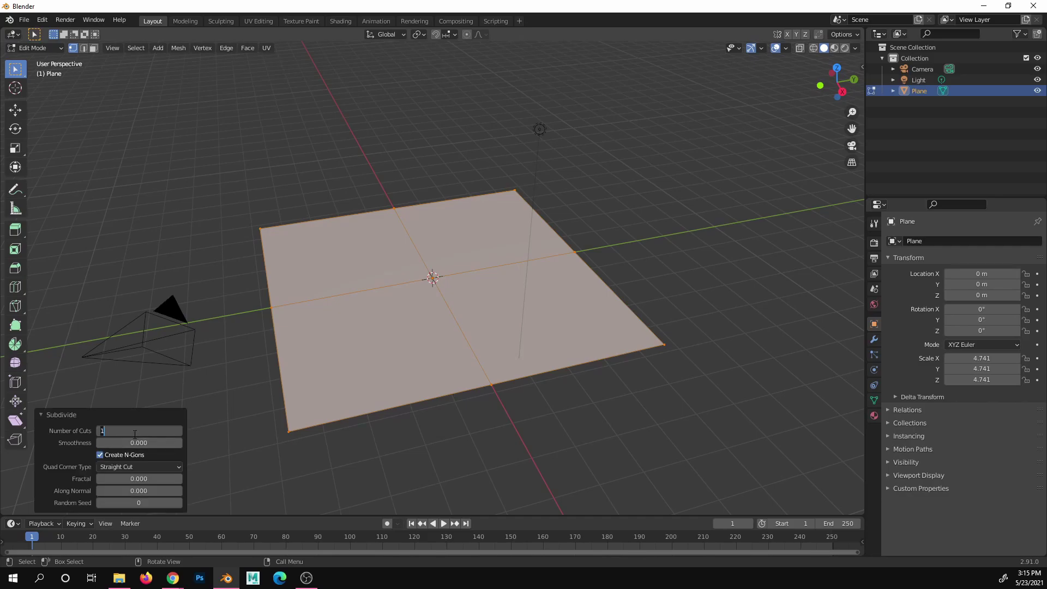
{"action": "key", "text": "Return"}
{"action": "key", "text": "Tab"}
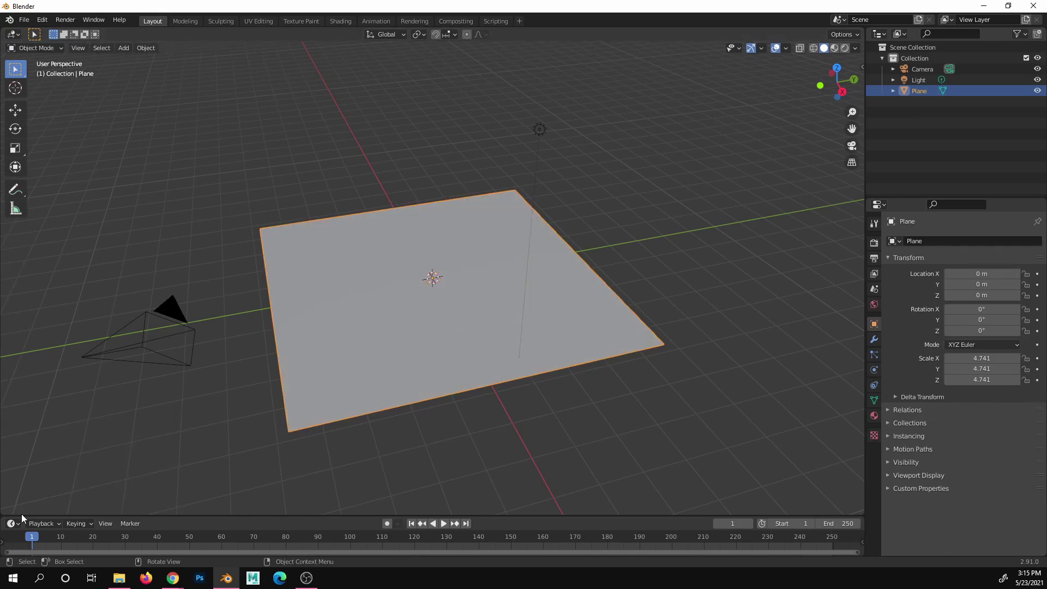
- Split off a lower area below the viewport and make it a Shader Editor
{"action": "left_click_drag", "start_coordinate": [21, 515], "coordinate": [10, 353]}
{"action": "left_click", "coordinate": [12, 351]}
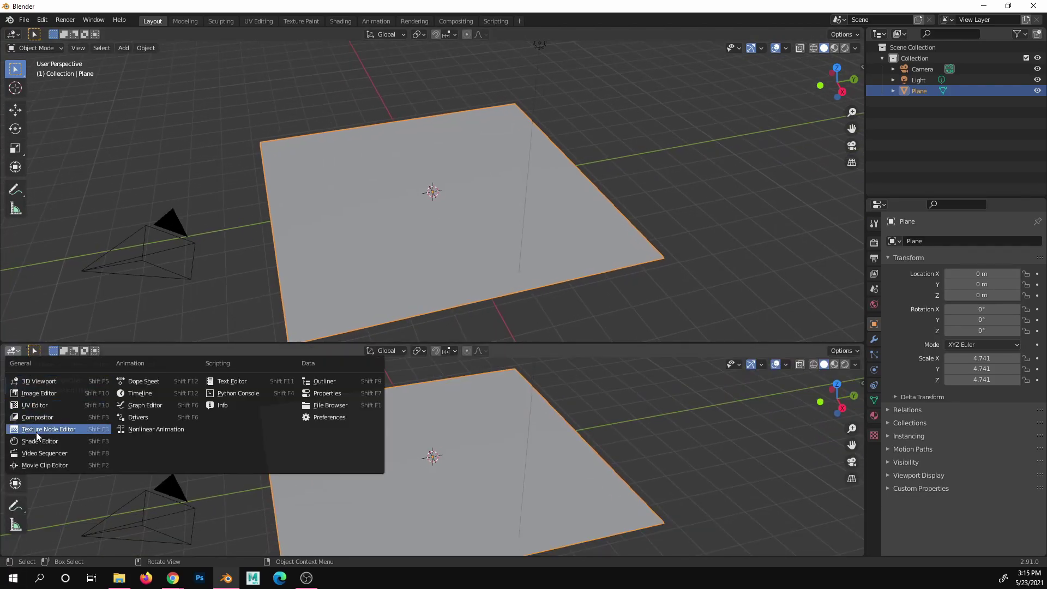
{"action": "left_click", "coordinate": [40, 441]}
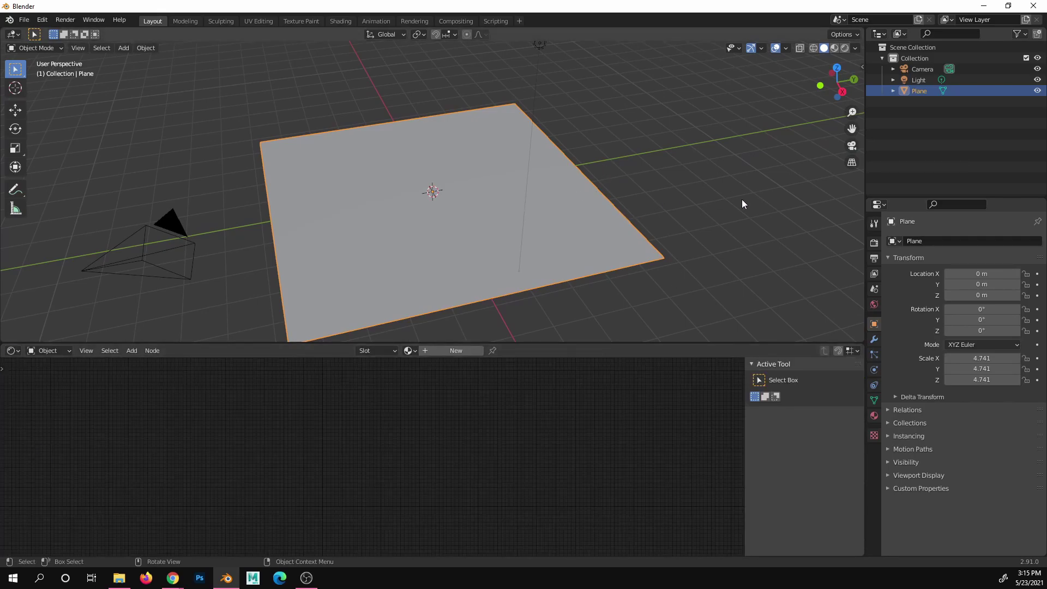
- Create a new material for the plane named 'dirtyBoi'
{"action": "left_click", "coordinate": [878, 416]}
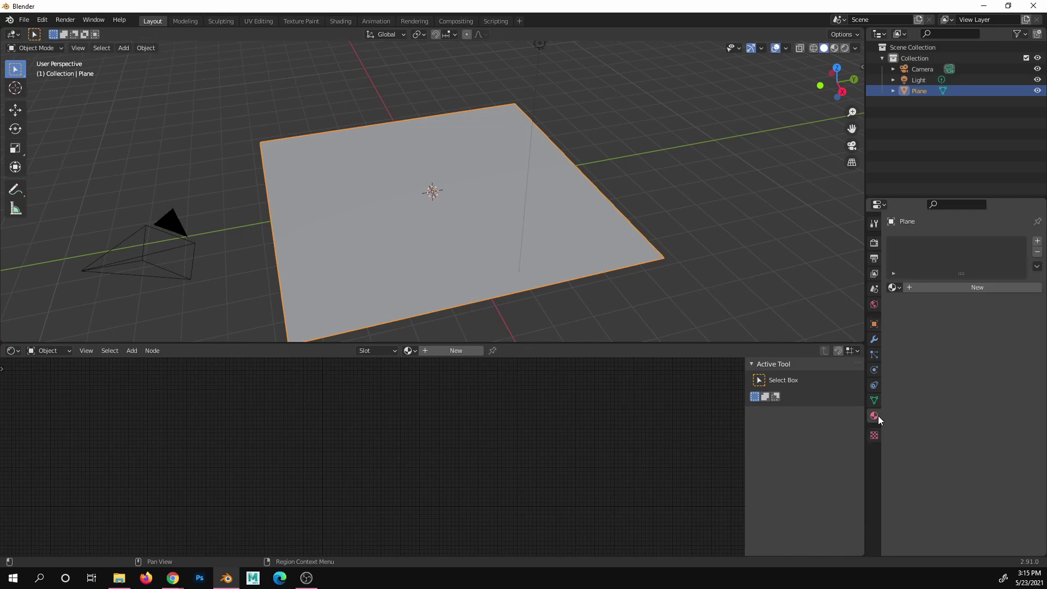
{"action": "left_click", "coordinate": [943, 286]}
{"action": "type", "text": "dirtyBoi"}
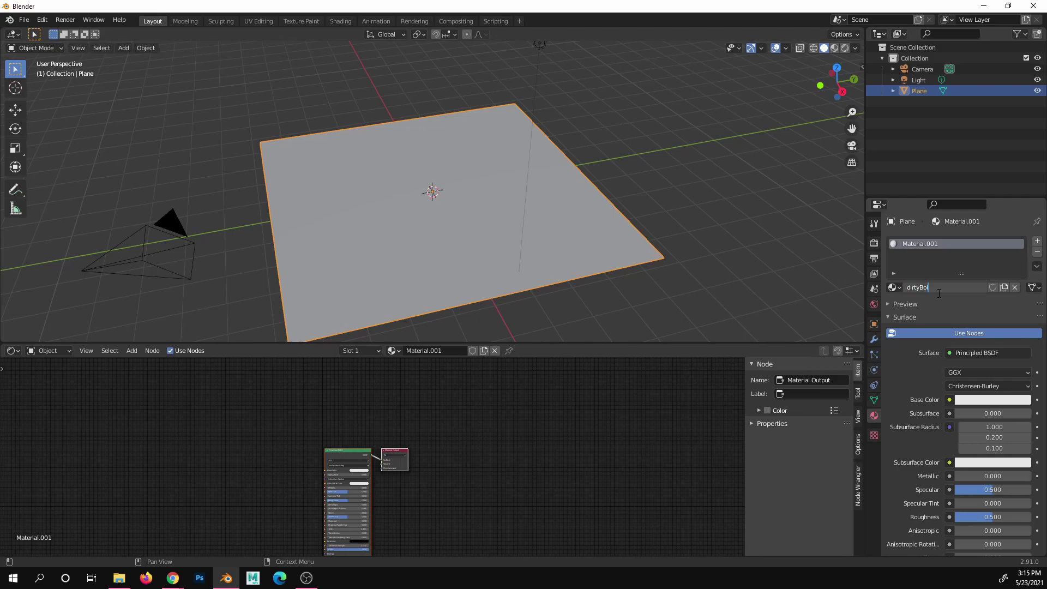
{"action": "key", "text": "Return"}
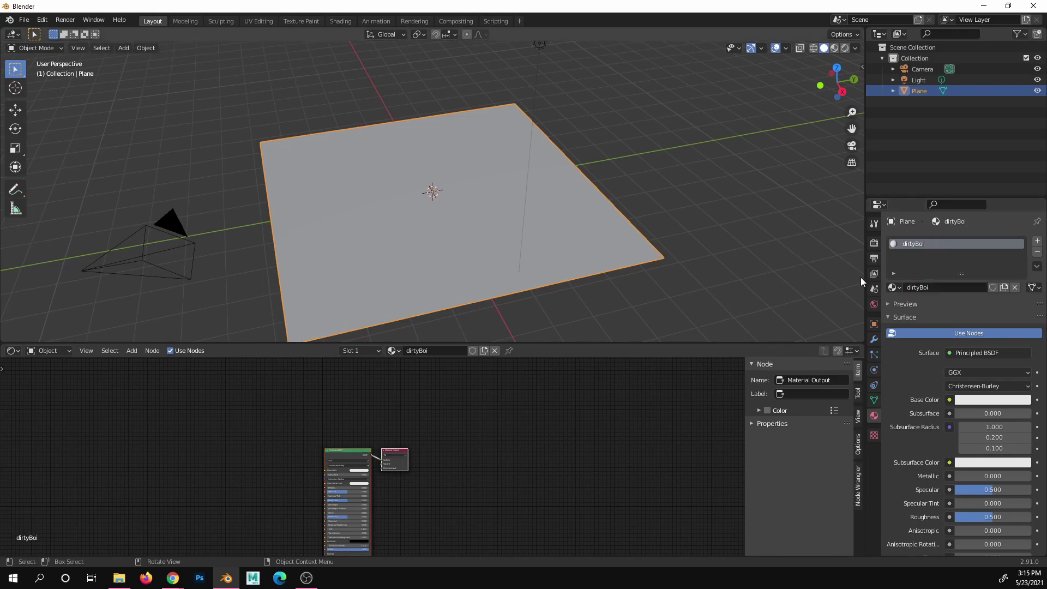
- Bring the shader nodes into view and reposition the Principled BSDF node
{"action": "scroll", "coordinate": [416, 436], "scroll_direction": "up", "scroll_amount": 5}
{"action": "middle_click_drag", "start_coordinate": [455, 488], "coordinate": [524, 416]}
{"action": "left_click", "coordinate": [430, 351]}
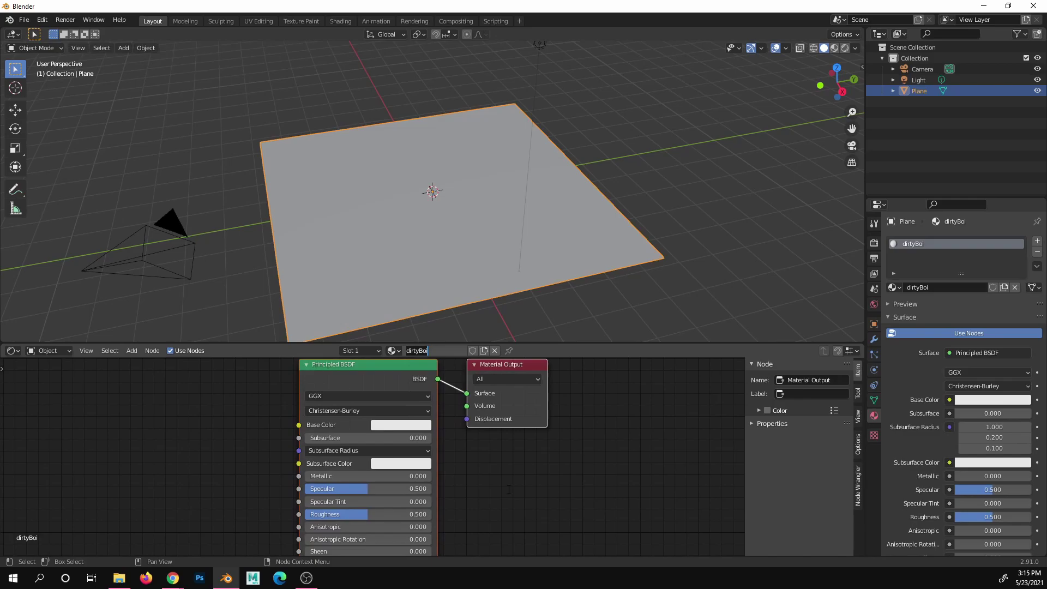
{"action": "left_click", "coordinate": [234, 410]}
{"action": "left_click", "coordinate": [507, 500]}
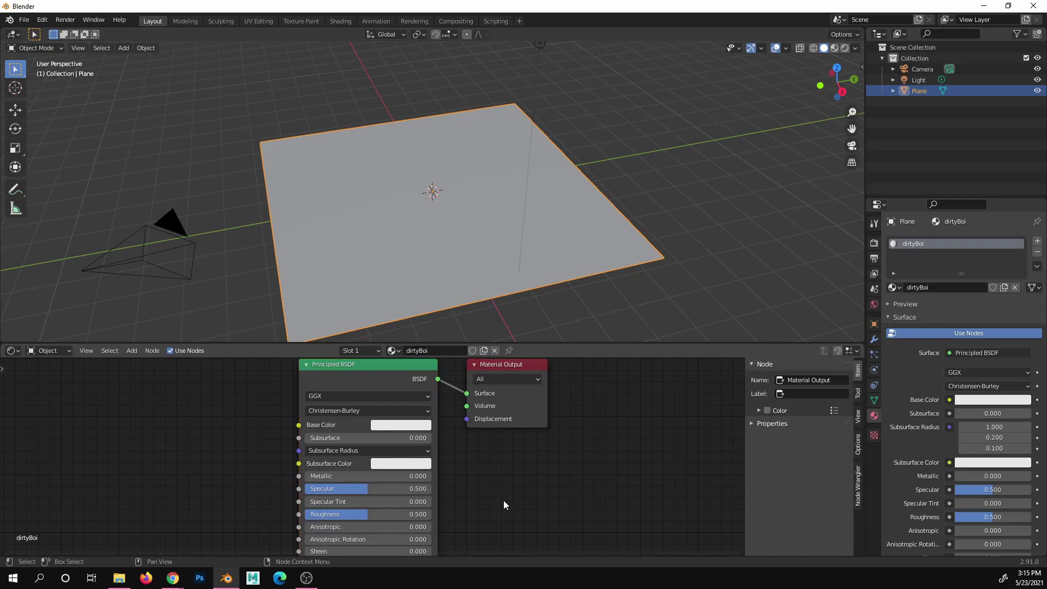
{"action": "left_click", "coordinate": [375, 365]}
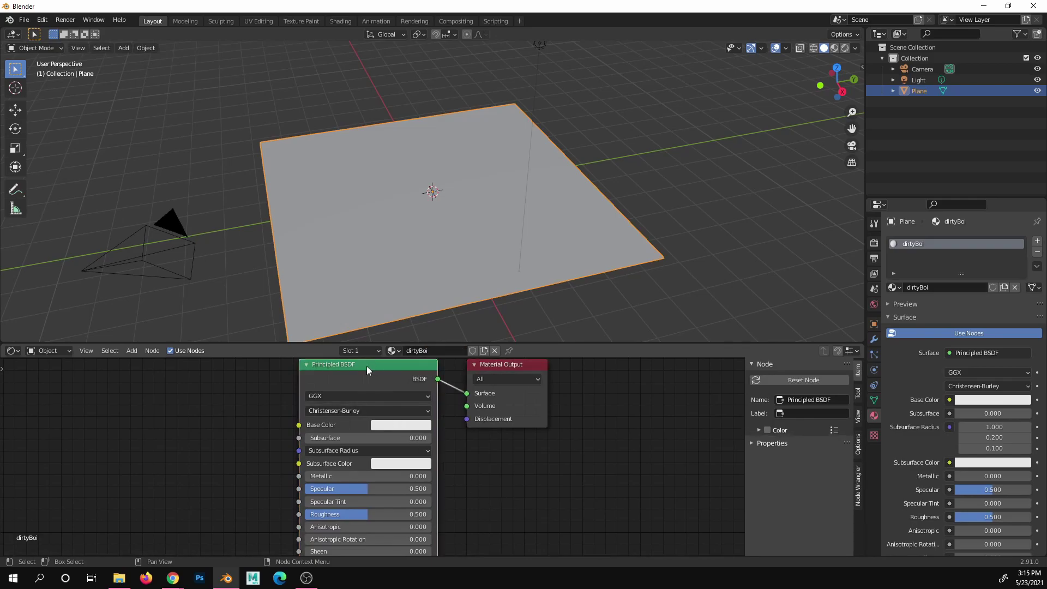
{"action": "left_click_drag", "start_coordinate": [388, 365], "coordinate": [361, 375]}
{"action": "scroll", "coordinate": [381, 411], "scroll_direction": "down", "scroll_amount": 2}
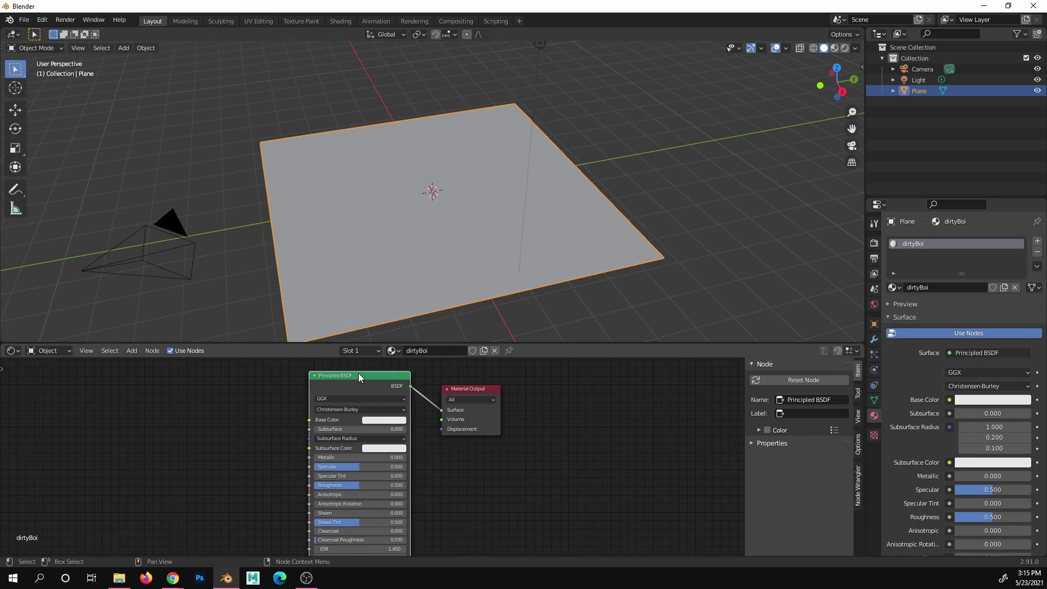
{"action": "mouse_move", "coordinate": [357, 375]}
{"action": "left_mouse_down"}
{"action": "mouse_move", "coordinate": [323, 410]}
{"action": "mouse_move", "coordinate": [366, 382]}
{"action": "mouse_move", "coordinate": [358, 385]}
{"action": "left_mouse_up"}
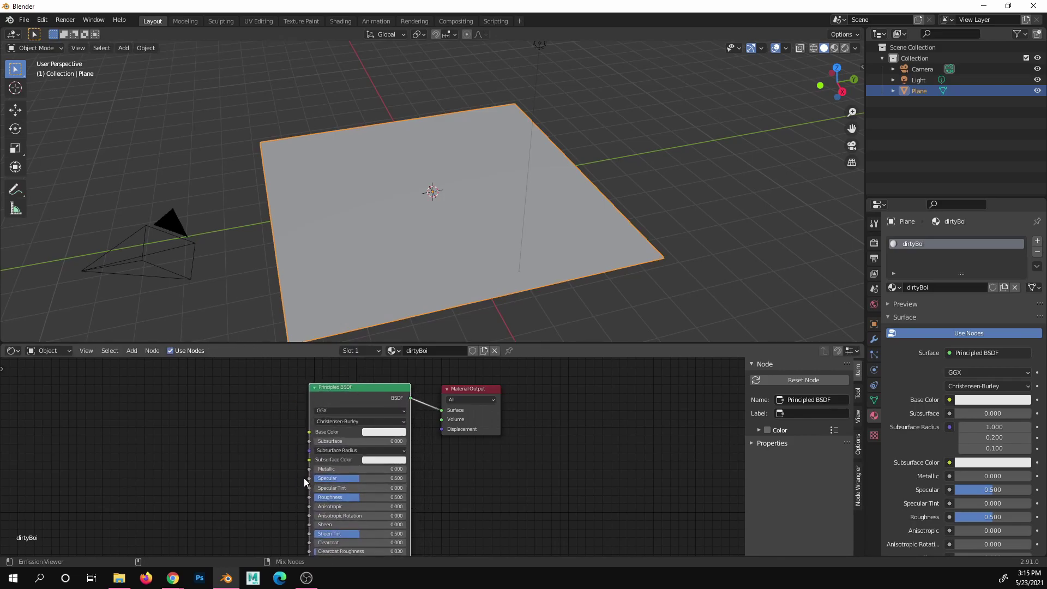
- Launch Principled Texture Setup and select all five maps in Assets > 3D > PBRs > rocks_ground_02_4k_png
{"action": "key", "text": "ctrl+shift+t"}
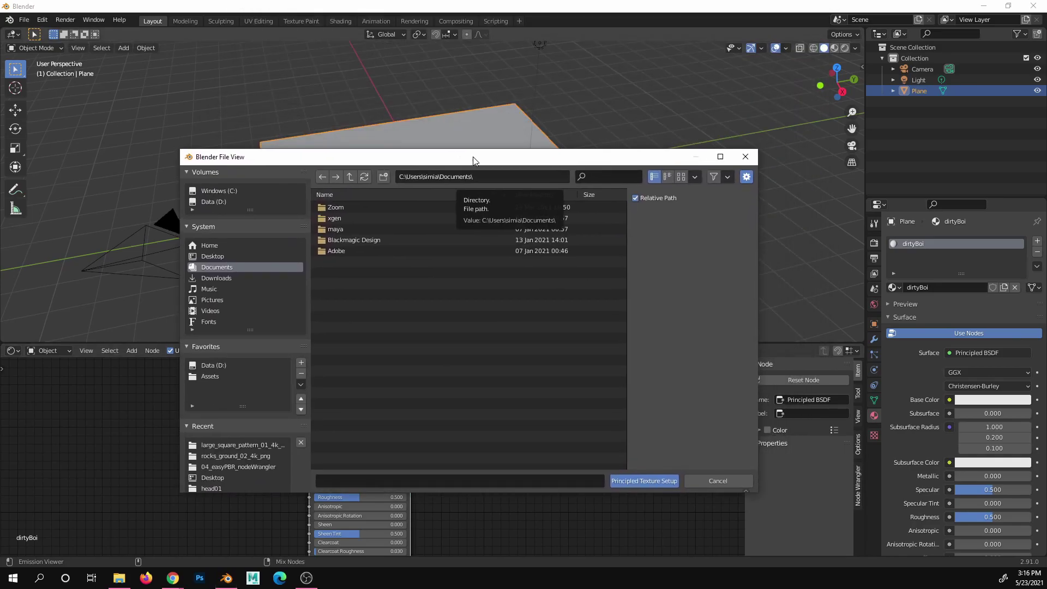
{"action": "left_click", "coordinate": [217, 379]}
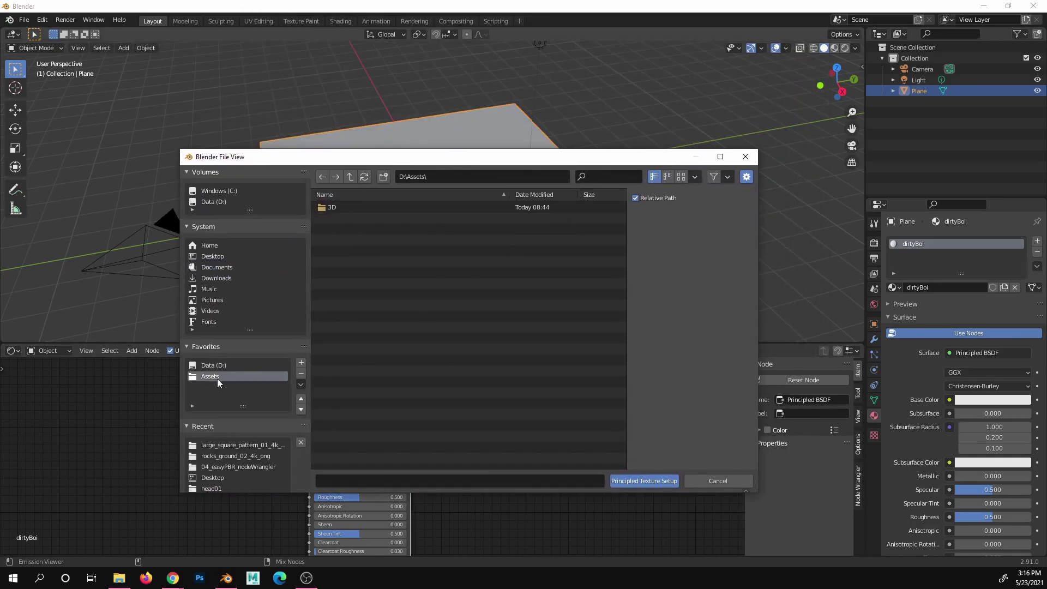
{"action": "double_click", "coordinate": [338, 208]}
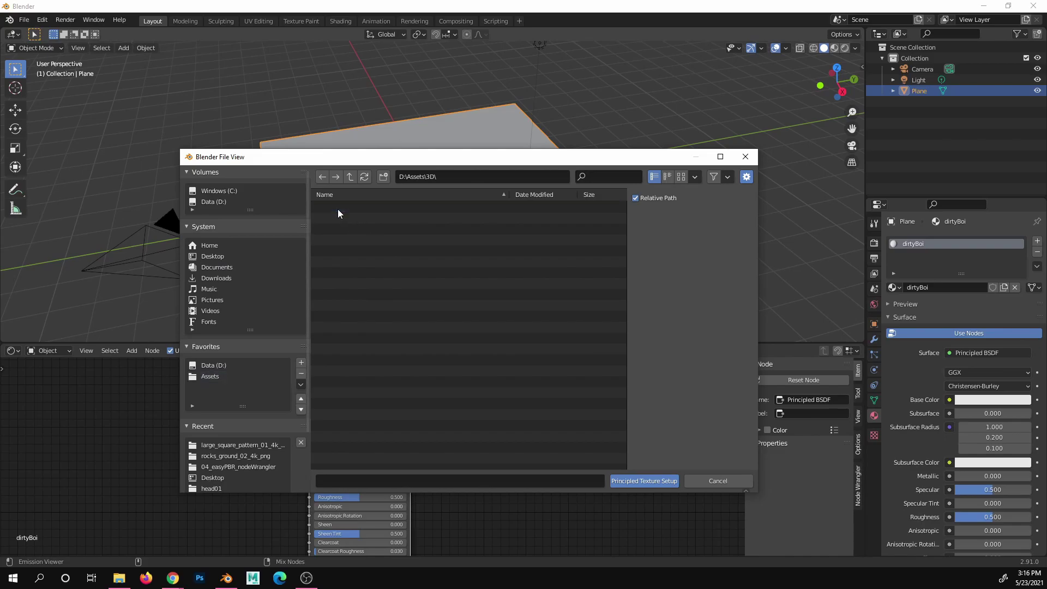
{"action": "double_click", "coordinate": [339, 206]}
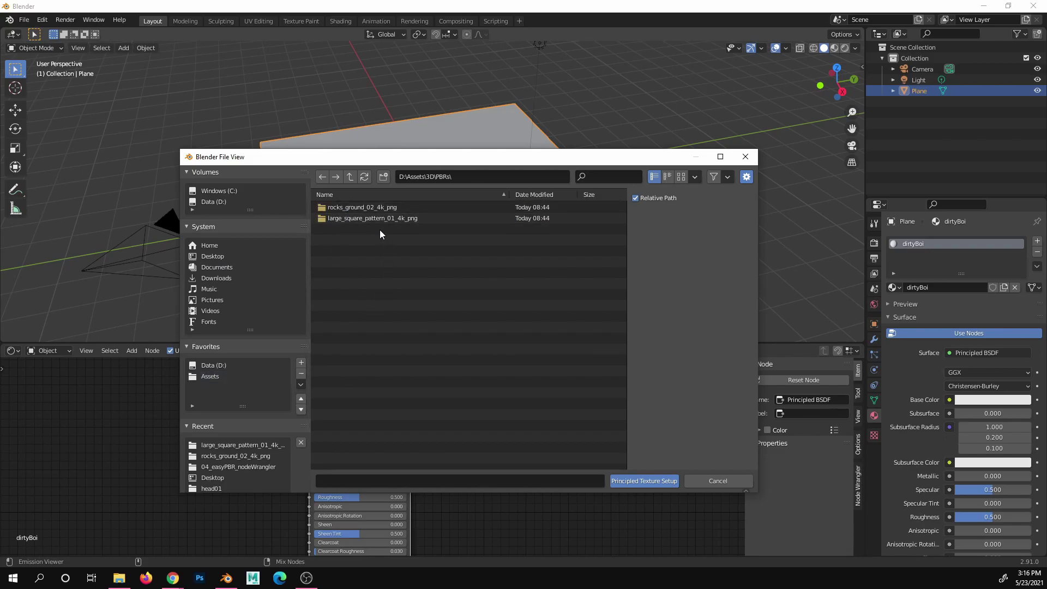
{"action": "double_click", "coordinate": [375, 208]}
{"action": "left_click_drag", "start_coordinate": [374, 300], "coordinate": [352, 206]}
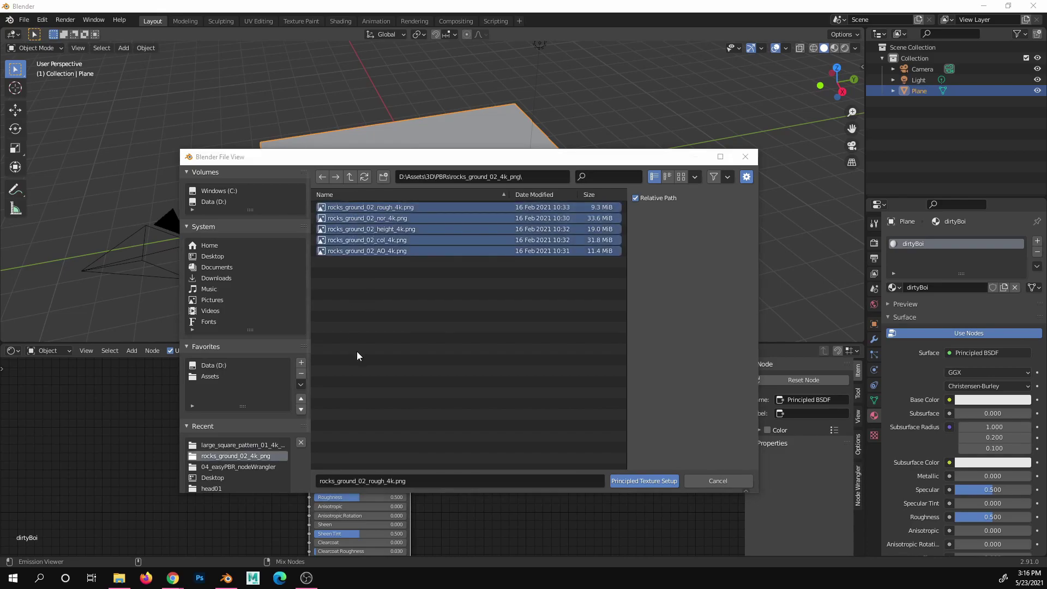
{"action": "key", "text": "alt+Tab"}
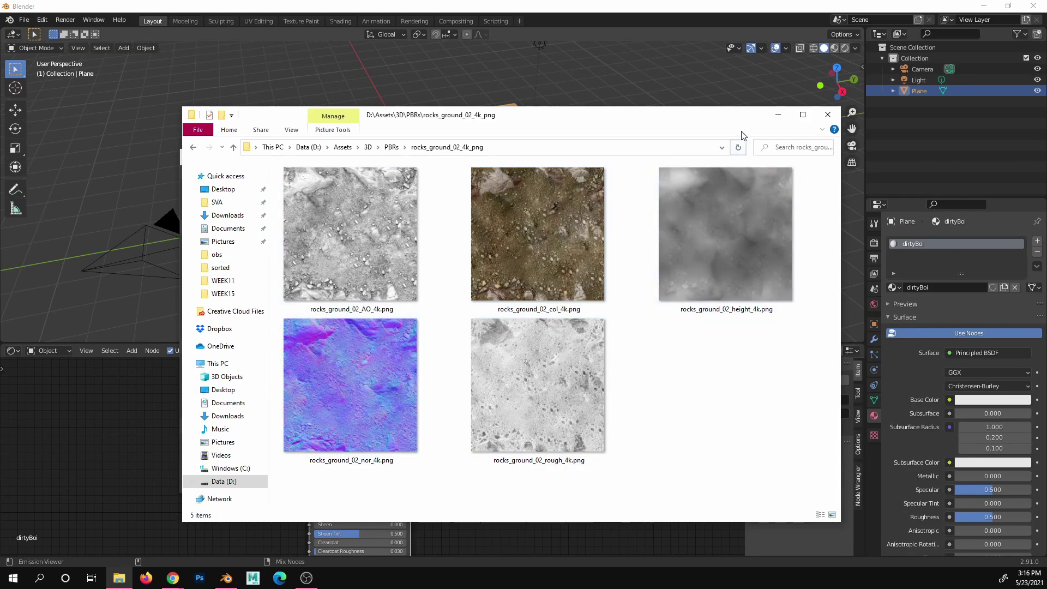
{"action": "left_click", "coordinate": [778, 115]}
- Load the five selected rock maps into the dirtyBoi material
{"action": "left_click", "coordinate": [671, 484]}
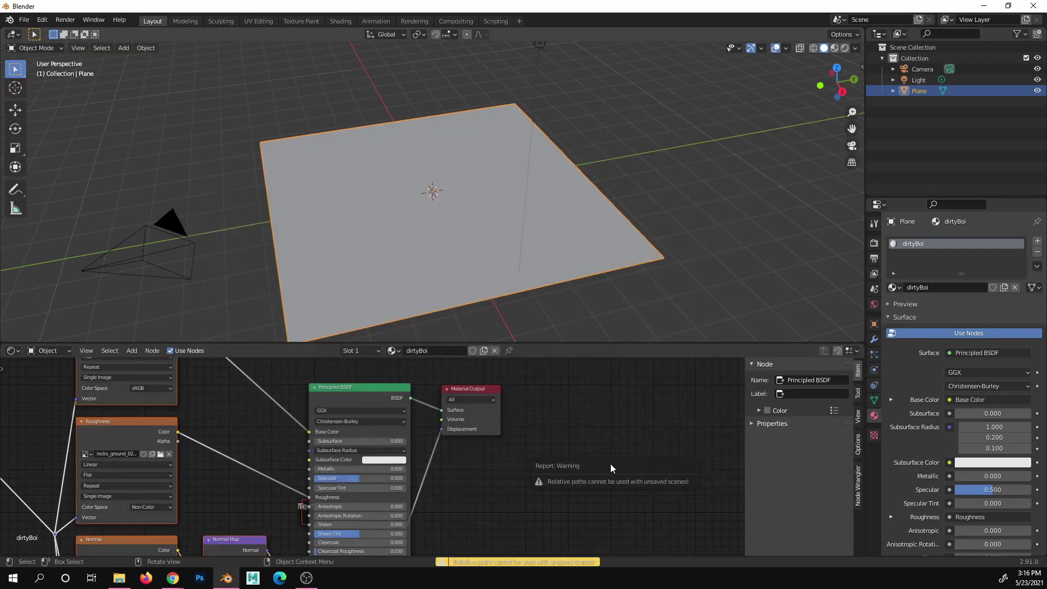
{"action": "scroll", "coordinate": [472, 485], "scroll_direction": "down", "scroll_amount": 2}
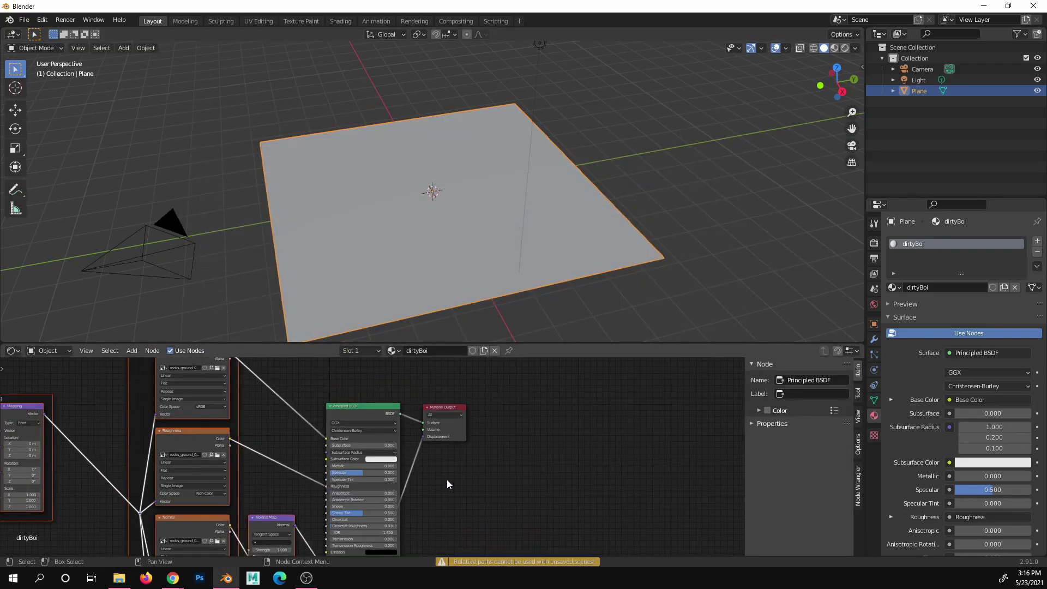
{"action": "scroll", "coordinate": [486, 461], "scroll_direction": "down", "scroll_amount": 3}
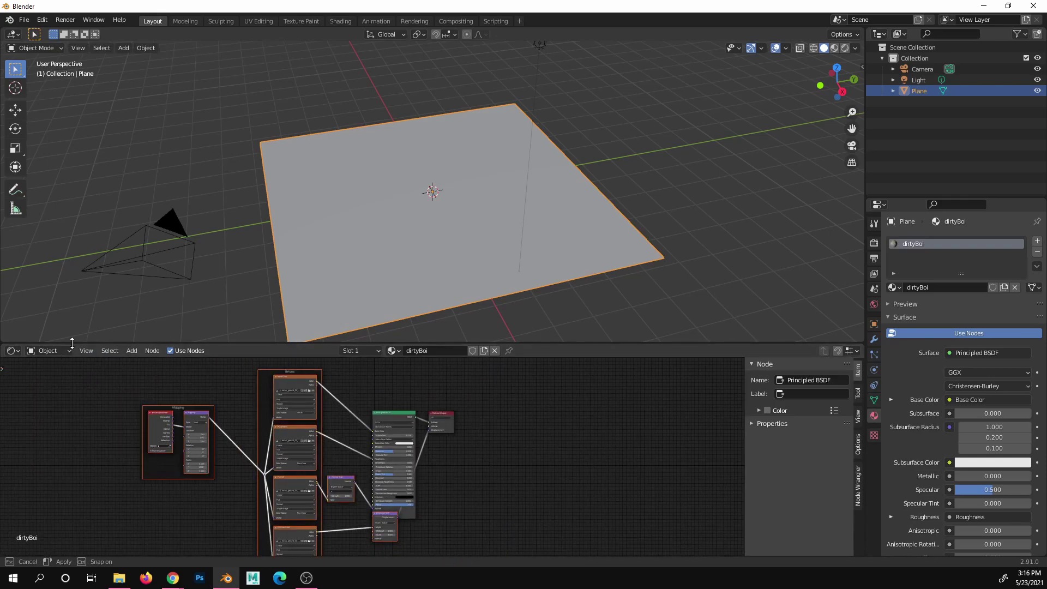
- Enlarge the 3D viewport and preview the textured plane in Rendered shading
{"action": "left_click_drag", "start_coordinate": [63, 345], "coordinate": [63, 539]}
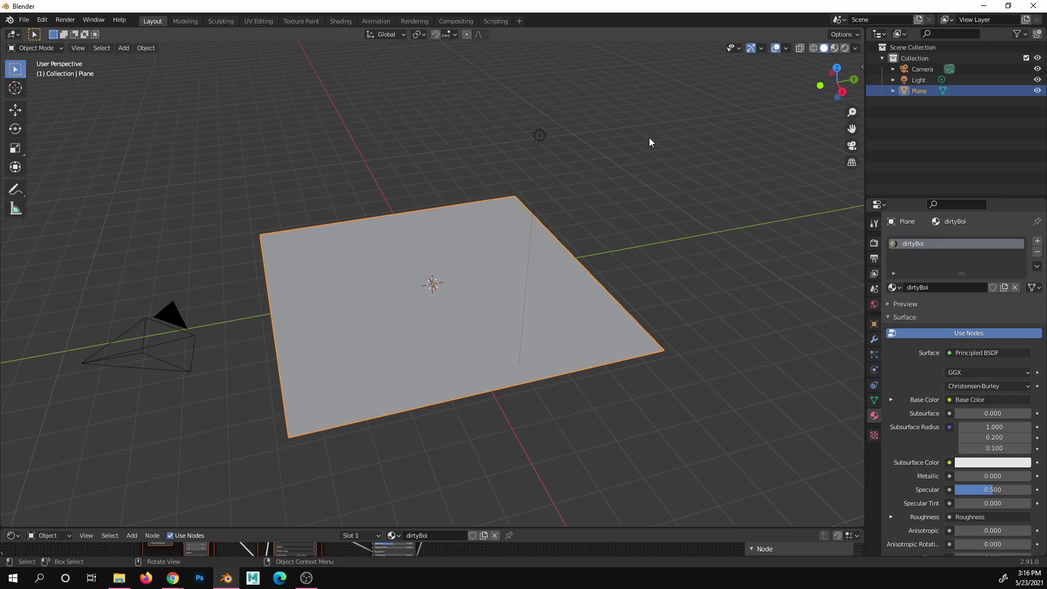
{"action": "left_click", "coordinate": [845, 50]}
{"action": "mouse_move", "coordinate": [543, 327]}
{"action": "middle_mouse_down"}
{"action": "mouse_move", "coordinate": [469, 283]}
{"action": "mouse_move", "coordinate": [421, 297]}
{"action": "mouse_move", "coordinate": [469, 320]}
{"action": "mouse_move", "coordinate": [512, 308]}
{"action": "middle_mouse_up"}
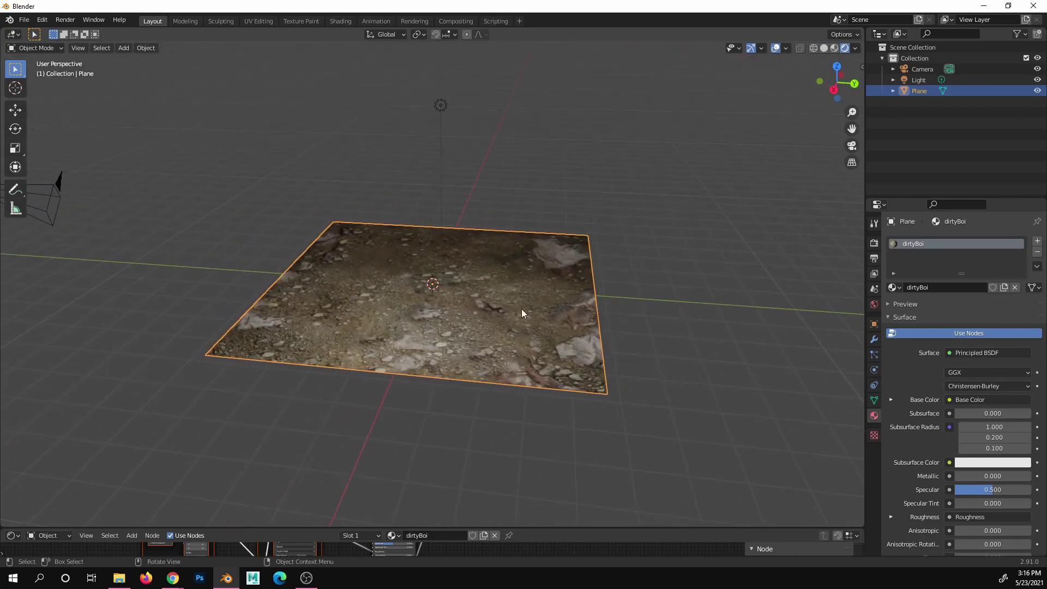
- Set the Render Engine to Cycles in Render Properties
{"action": "left_click", "coordinate": [871, 244]}
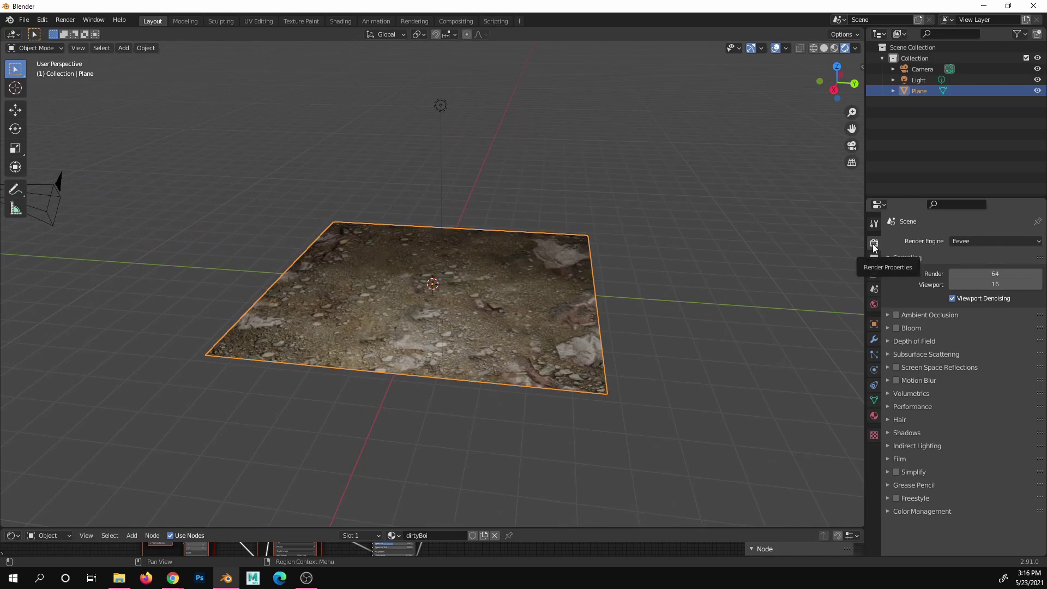
{"action": "left_click", "coordinate": [964, 242]}
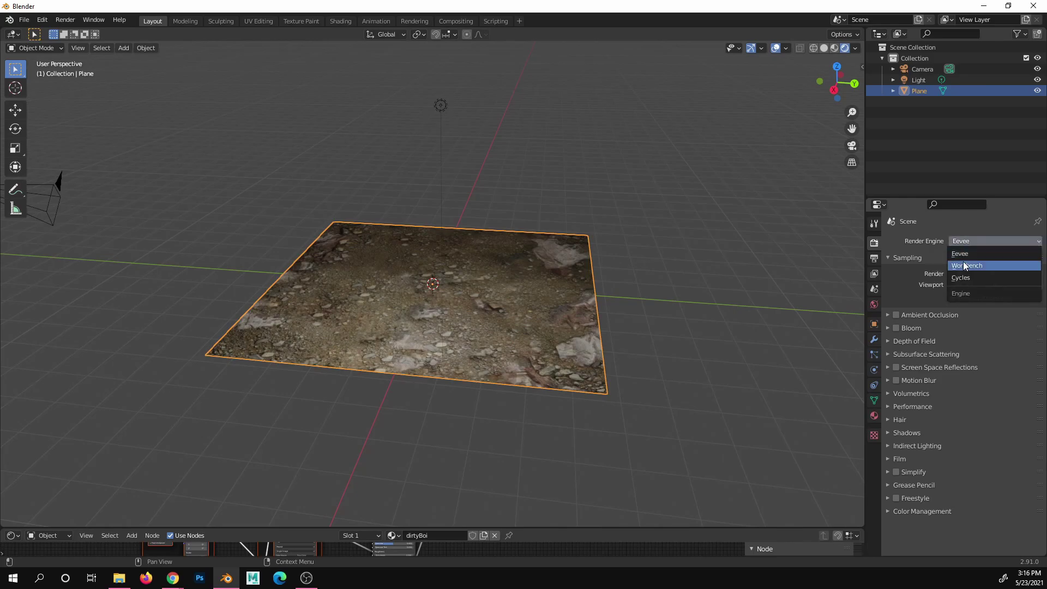
{"action": "left_click", "coordinate": [961, 278]}
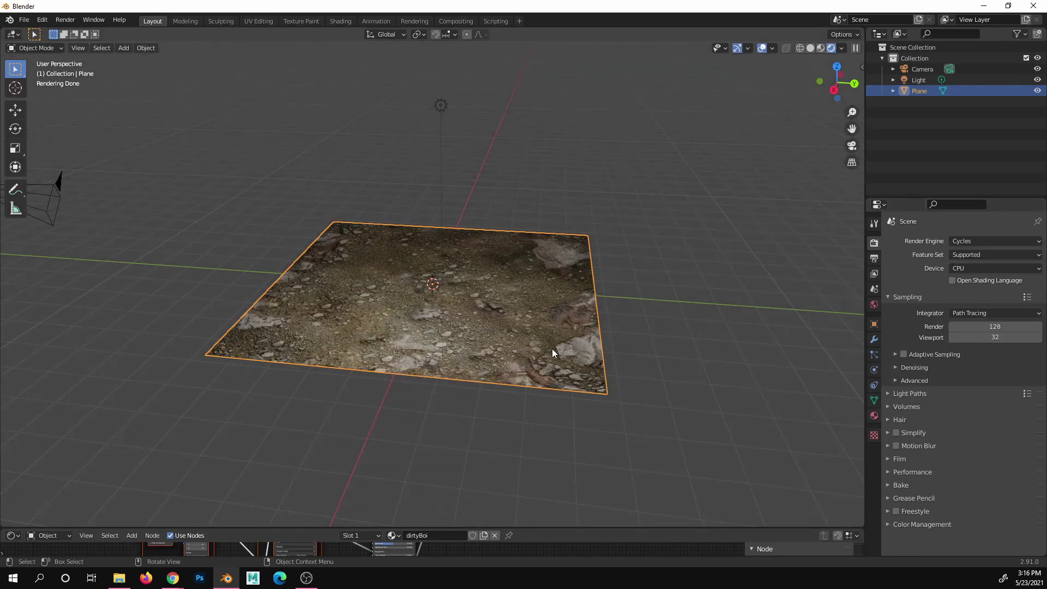
{"action": "middle_click_drag", "start_coordinate": [551, 330], "coordinate": [549, 320]}
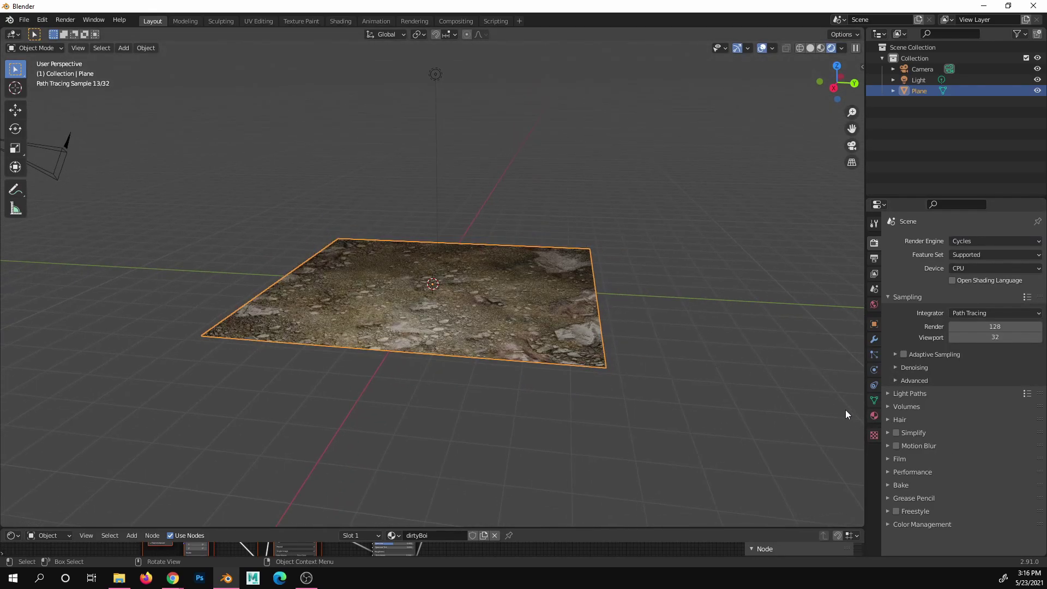
- Set the dirtyBoi material's Displacement method to Displacement and Bump
{"action": "left_click", "coordinate": [874, 416]}
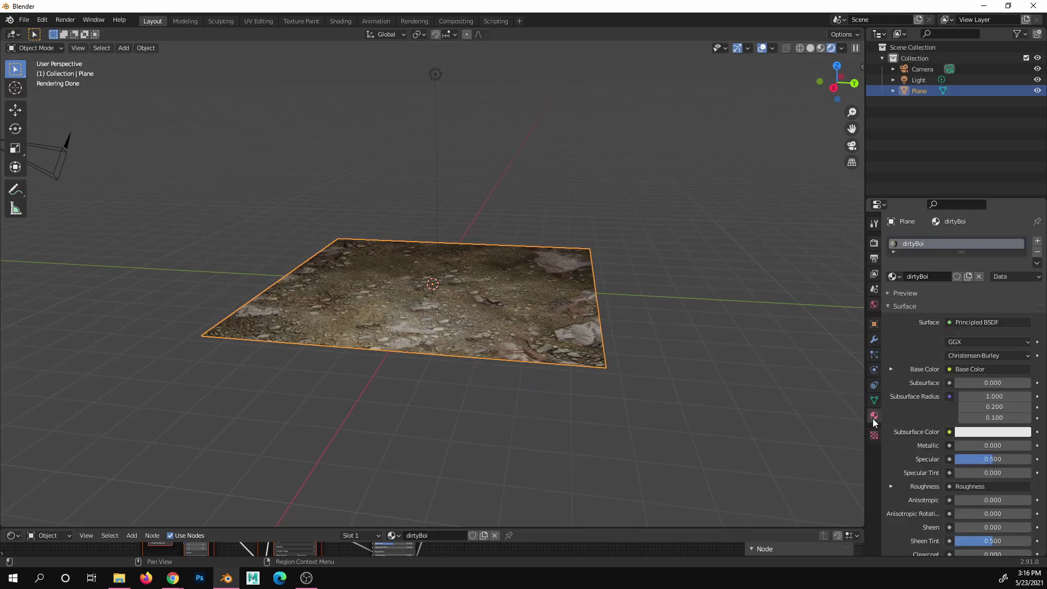
{"action": "left_click", "coordinate": [891, 308]}
{"action": "left_click", "coordinate": [890, 330]}
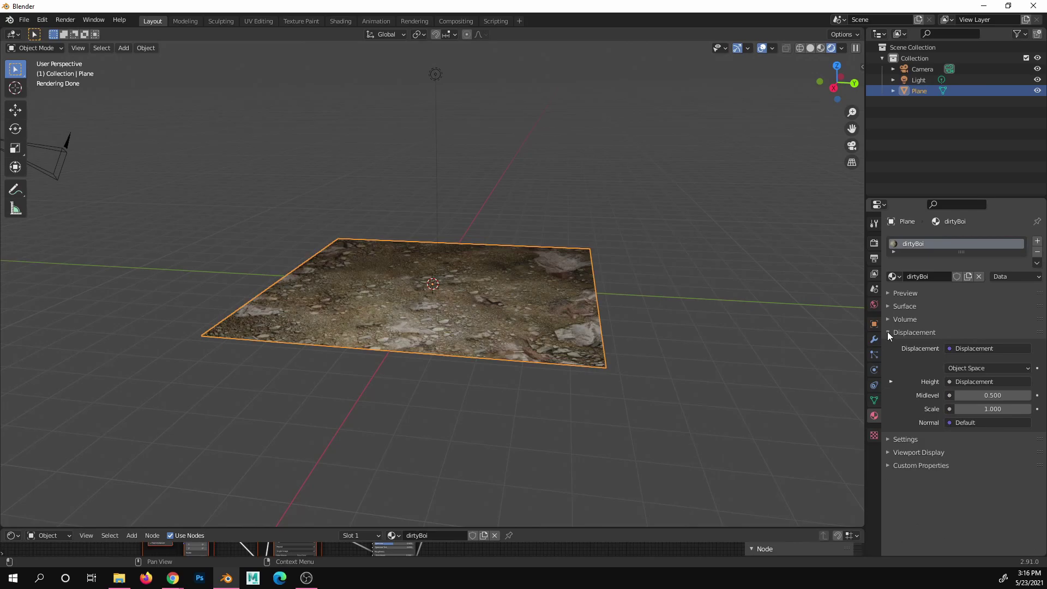
{"action": "left_click", "coordinate": [887, 331]}
{"action": "left_click", "coordinate": [886, 345]}
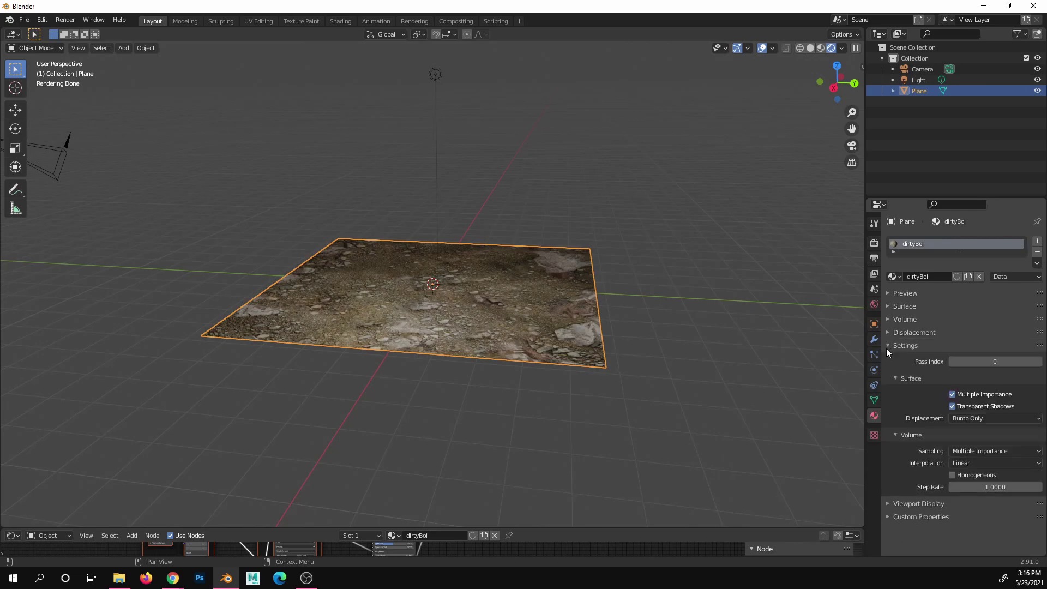
{"action": "left_click", "coordinate": [897, 380]}
{"action": "left_click", "coordinate": [897, 380]}
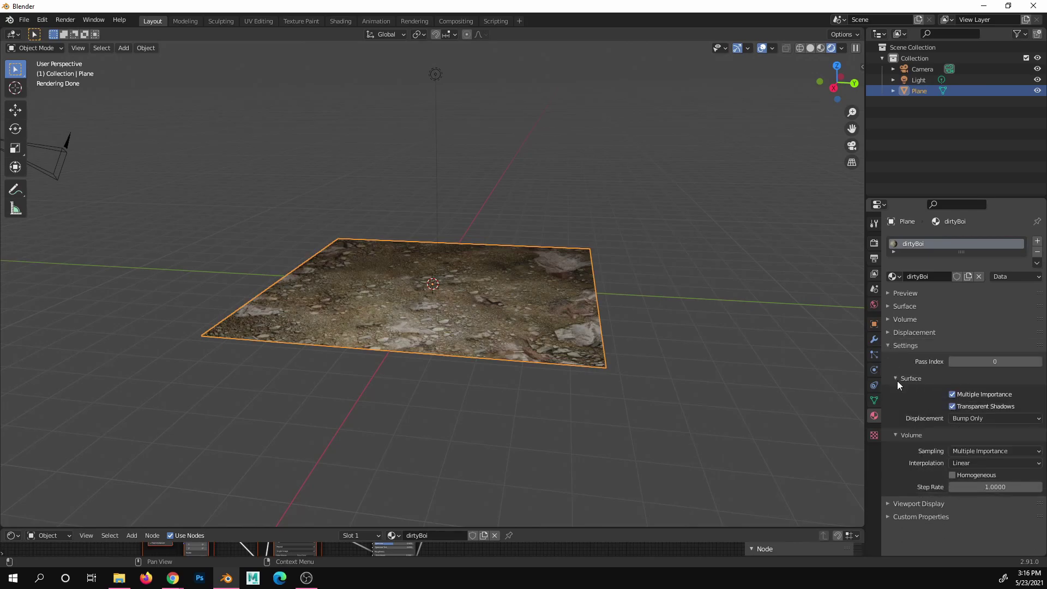
{"action": "left_click", "coordinate": [960, 420]}
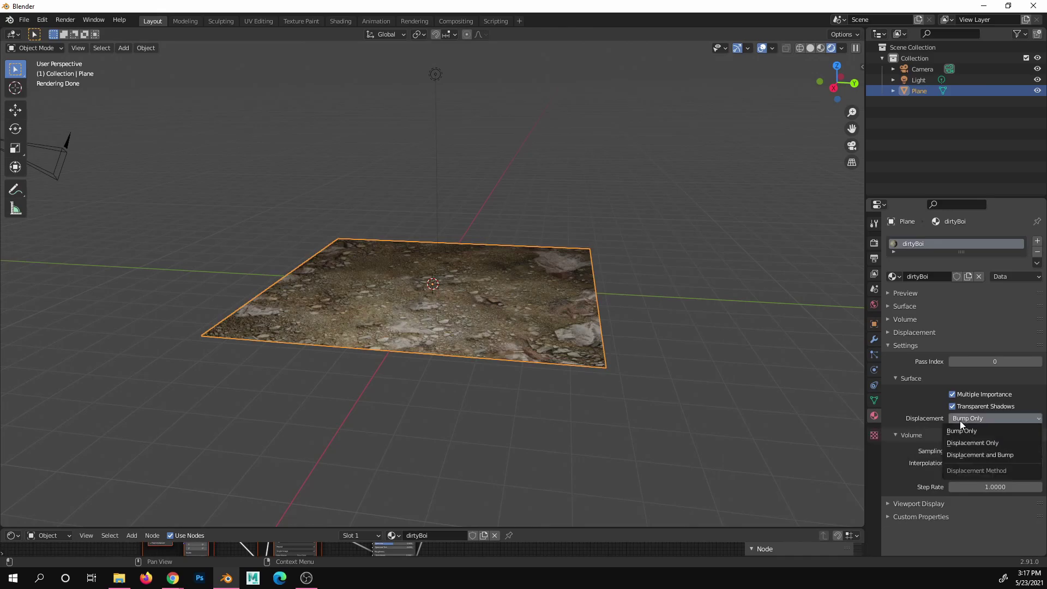
{"action": "left_click", "coordinate": [958, 453]}
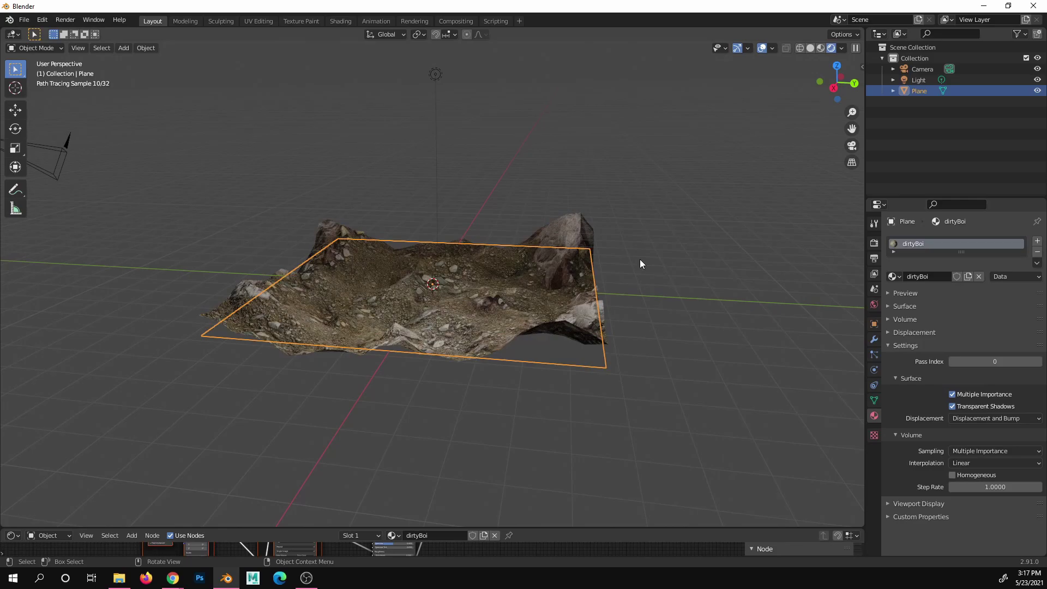
{"action": "mouse_move", "coordinate": [626, 268]}
{"action": "middle_mouse_down"}
{"action": "mouse_move", "coordinate": [532, 288]}
{"action": "mouse_move", "coordinate": [581, 276]}
{"action": "middle_mouse_up"}
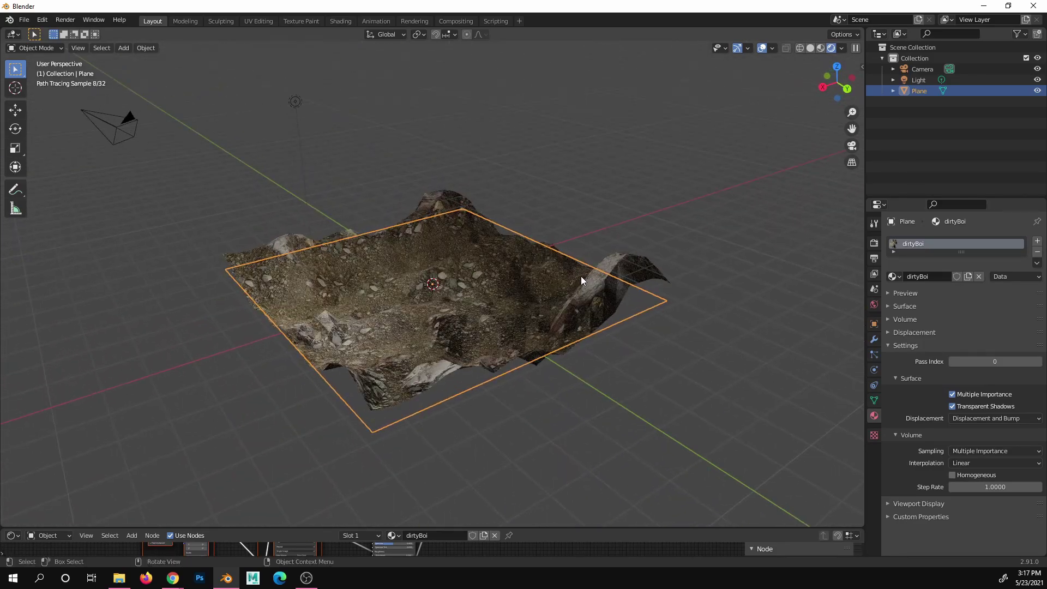
- Orbit around the displaced plane in Edit Mode to inspect the rocky terrain
{"action": "key", "text": "Tab"}
{"action": "key", "text": "Tab"}
{"action": "scroll", "coordinate": [479, 293], "scroll_direction": "up", "scroll_amount": 2}
{"action": "mouse_move", "coordinate": [479, 299]}
{"action": "middle_mouse_down"}
{"action": "mouse_move", "coordinate": [456, 287]}
{"action": "mouse_move", "coordinate": [559, 309]}
{"action": "mouse_move", "coordinate": [514, 302]}
{"action": "mouse_move", "coordinate": [462, 339]}
{"action": "mouse_move", "coordinate": [476, 322]}
{"action": "middle_mouse_up"}
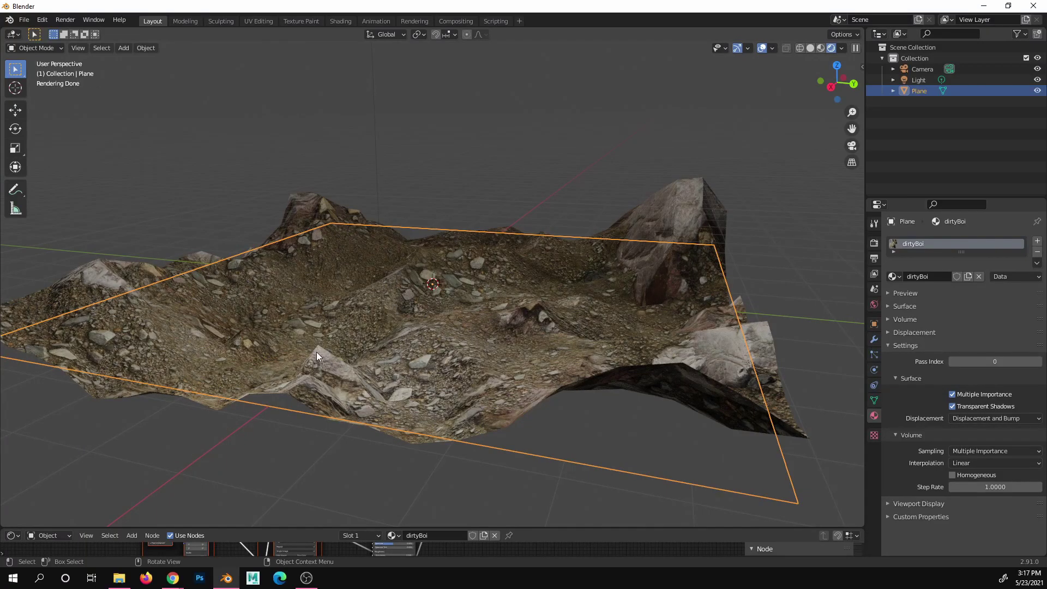
{"action": "mouse_move", "coordinate": [545, 325]}
{"action": "middle_mouse_down"}
{"action": "mouse_move", "coordinate": [510, 319]}
{"action": "mouse_move", "coordinate": [512, 328]}
{"action": "mouse_move", "coordinate": [806, 351]}
{"action": "middle_mouse_up"}
- Add a Subdivision Surface modifier to the terrain plane with viewport levels set to 2
{"action": "left_click", "coordinate": [873, 340]}
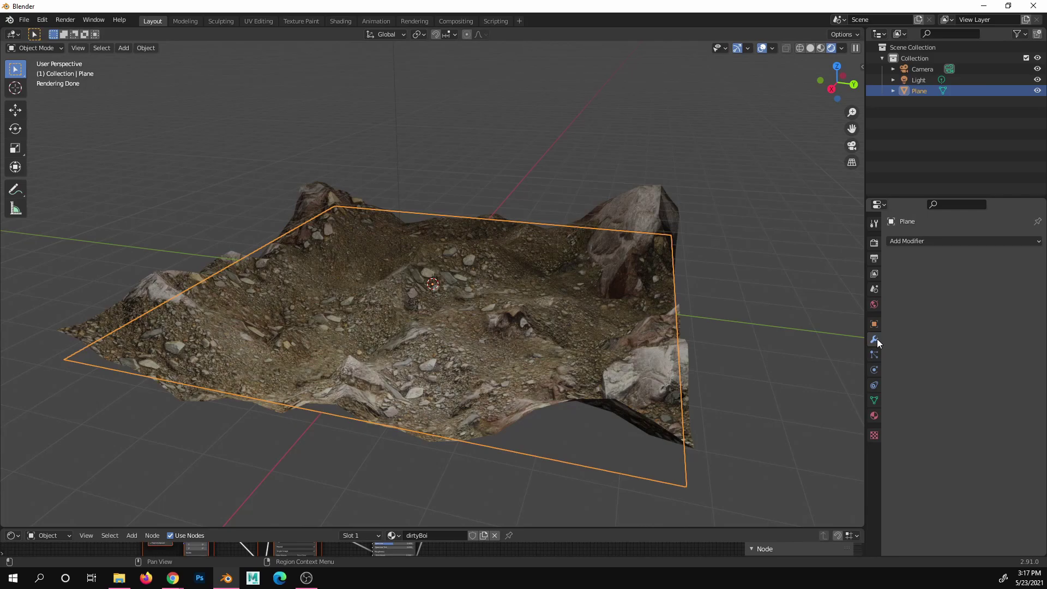
{"action": "left_click", "coordinate": [934, 240]}
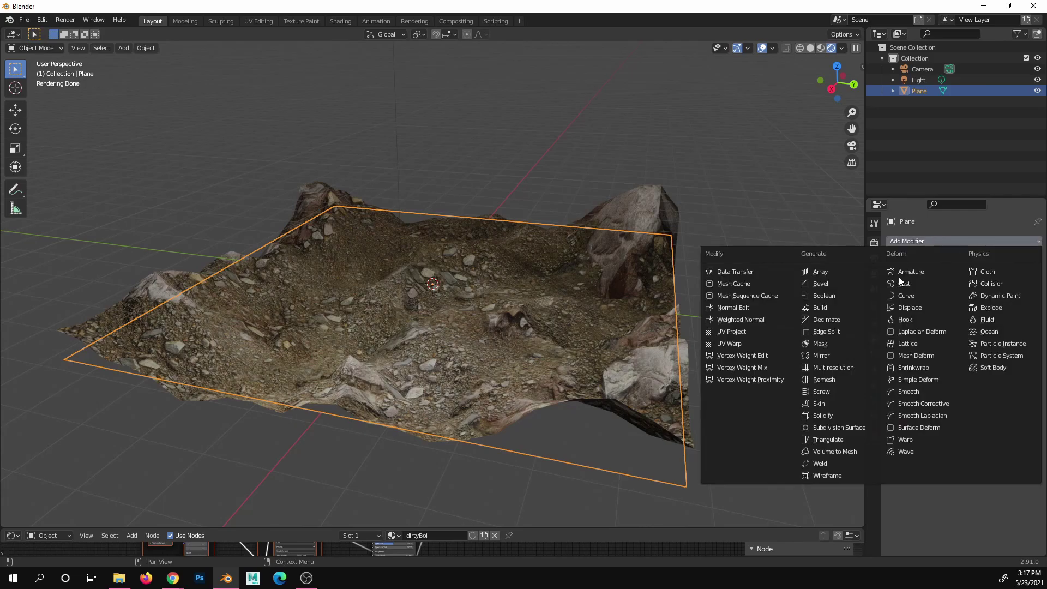
{"action": "left_click", "coordinate": [832, 428]}
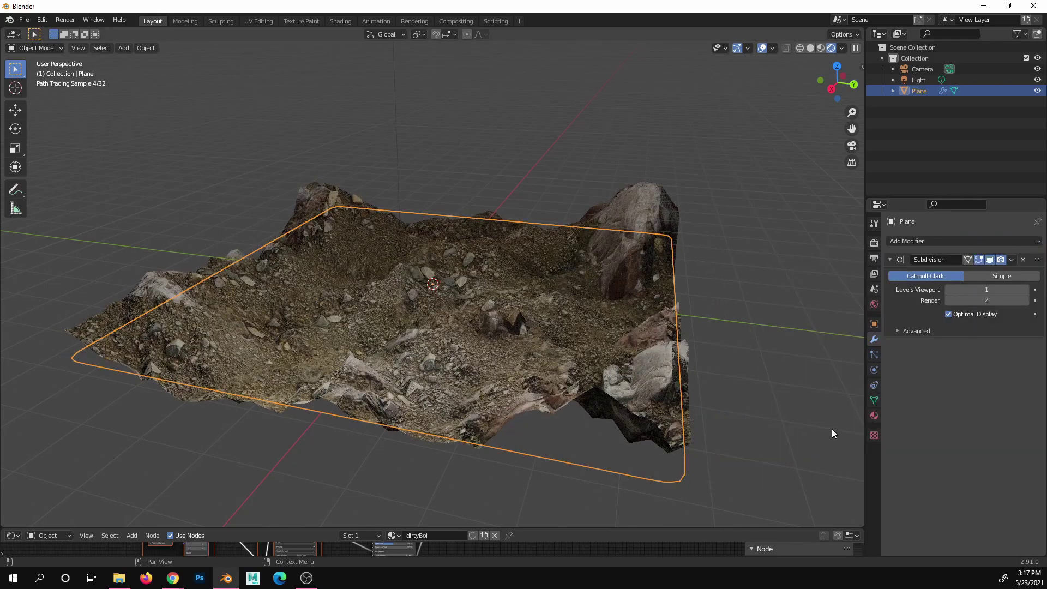
{"action": "left_click", "coordinate": [1025, 290]}
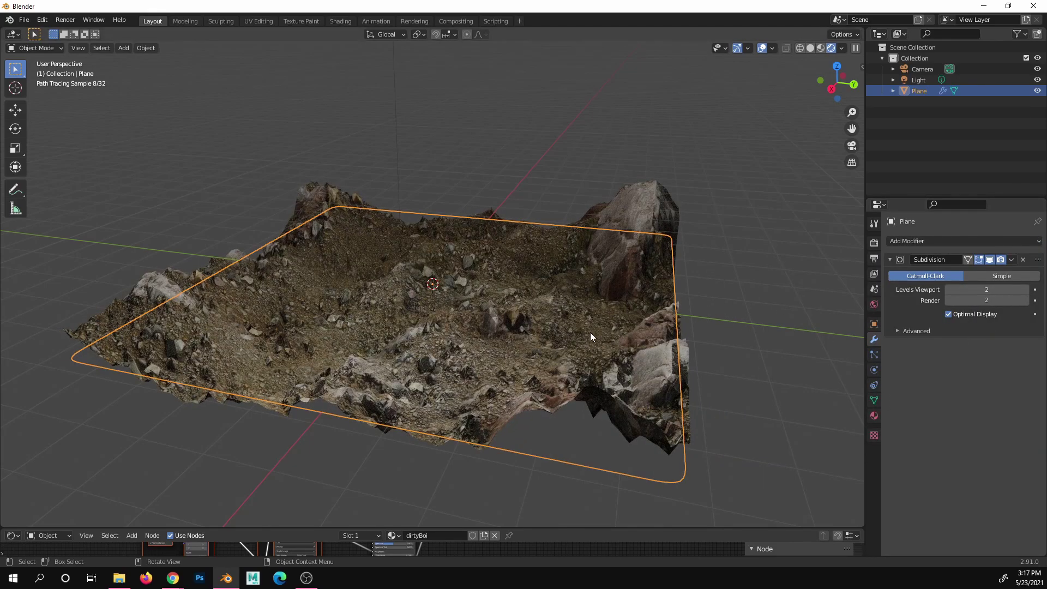
- Enlarge the Shader Editor area and orbit to a low, horizontal view of the terrain
{"action": "scroll", "coordinate": [588, 332], "scroll_direction": "up", "scroll_amount": 3}
{"action": "mouse_move", "coordinate": [584, 335]}
{"action": "middle_mouse_down"}
{"action": "mouse_move", "coordinate": [600, 325]}
{"action": "mouse_move", "coordinate": [567, 334]}
{"action": "middle_mouse_up"}
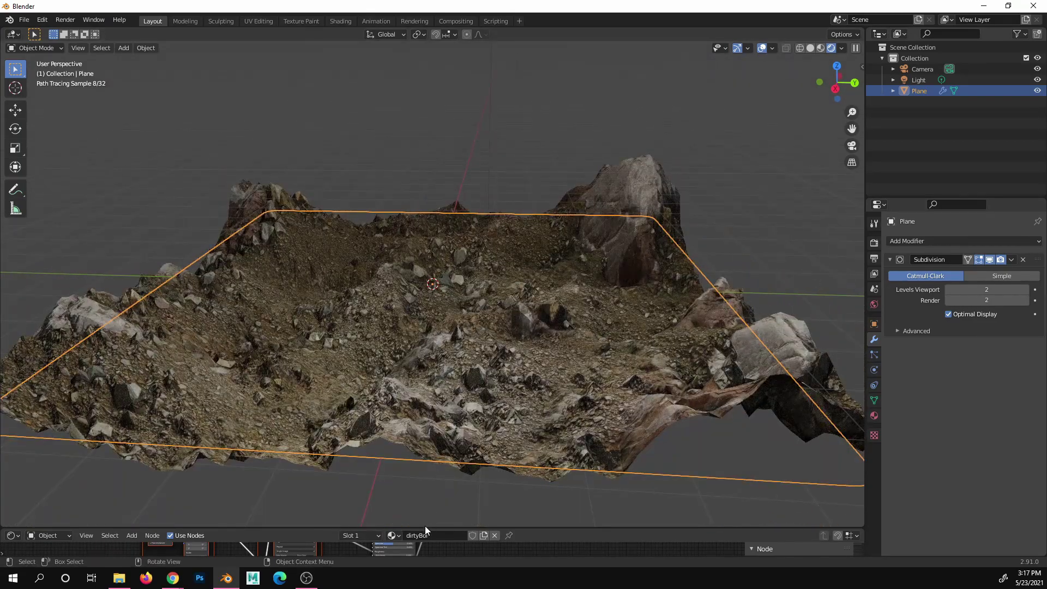
{"action": "left_click_drag", "start_coordinate": [424, 527], "coordinate": [413, 280]}
{"action": "mouse_move", "coordinate": [459, 194]}
{"action": "middle_mouse_down"}
{"action": "mouse_move", "coordinate": [437, 169]}
{"action": "mouse_move", "coordinate": [359, 170]}
{"action": "mouse_move", "coordinate": [362, 187]}
{"action": "mouse_move", "coordinate": [389, 198]}
{"action": "middle_mouse_up"}
- Spread the Principled BSDF and Displacement nodes apart and centre the Displacement node
{"action": "scroll", "coordinate": [430, 485], "scroll_direction": "up", "scroll_amount": 5}
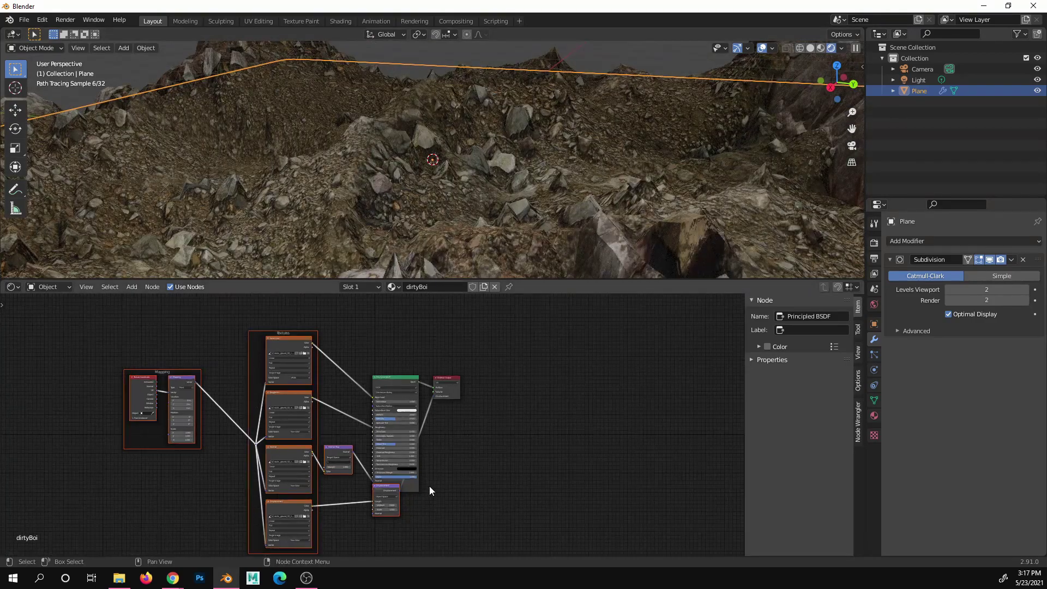
{"action": "left_click_drag", "start_coordinate": [422, 322], "coordinate": [460, 315]}
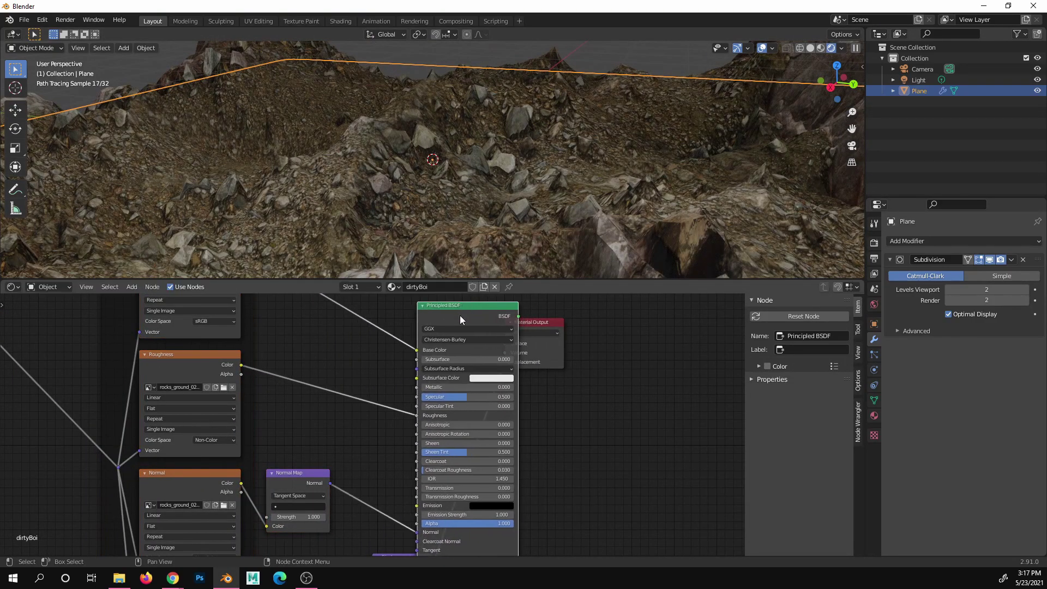
{"action": "scroll", "coordinate": [413, 423], "scroll_direction": "down", "scroll_amount": 1}
{"action": "scroll", "coordinate": [541, 462], "scroll_direction": "down", "scroll_amount": 2, "text": "shift"}
{"action": "scroll", "coordinate": [541, 462], "scroll_direction": "down", "scroll_amount": 3, "text": "shift"}
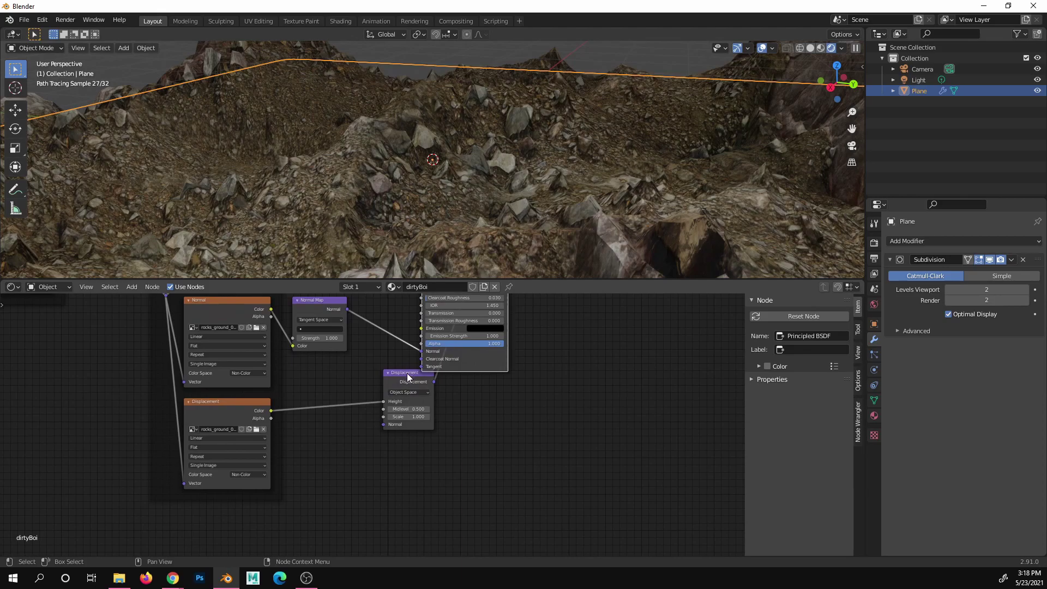
{"action": "left_click_drag", "start_coordinate": [407, 373], "coordinate": [384, 447]}
{"action": "scroll", "coordinate": [408, 457], "scroll_direction": "up", "scroll_amount": 5}
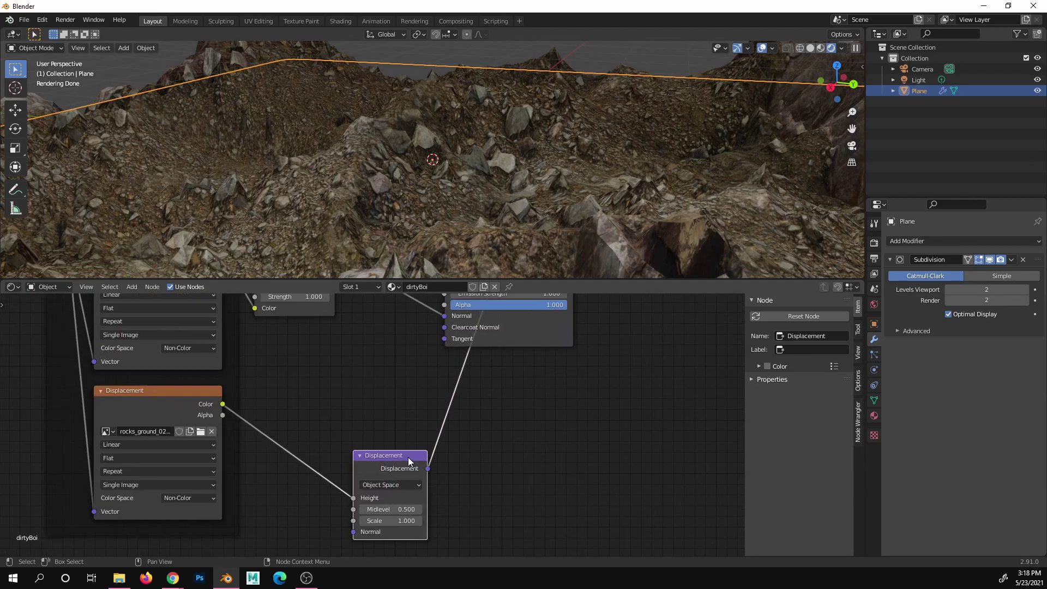
{"action": "middle_click_drag", "start_coordinate": [481, 499], "coordinate": [469, 362]}
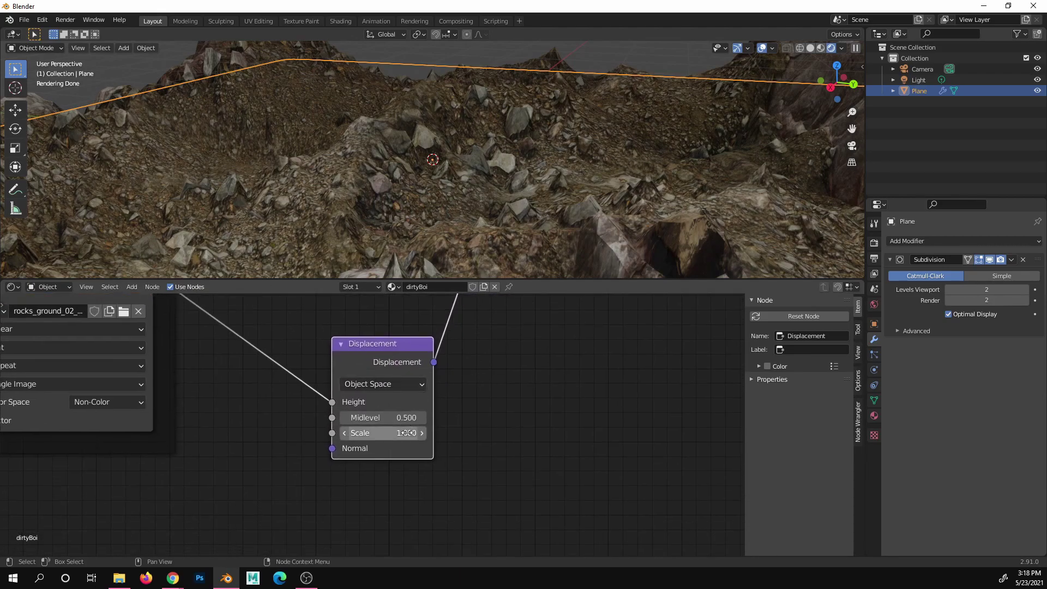
- Set the Displacement node's Scale to 0.5 and view the flatter plane from the side
{"action": "double_click", "coordinate": [382, 433]}
{"action": "type", "text": ".5"}
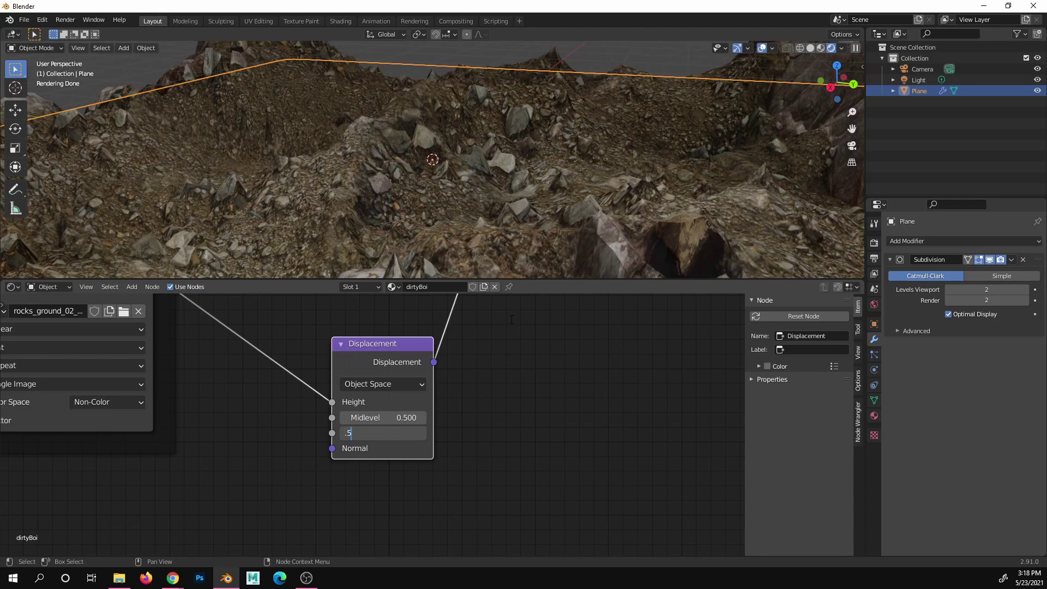
{"action": "key", "text": "Return"}
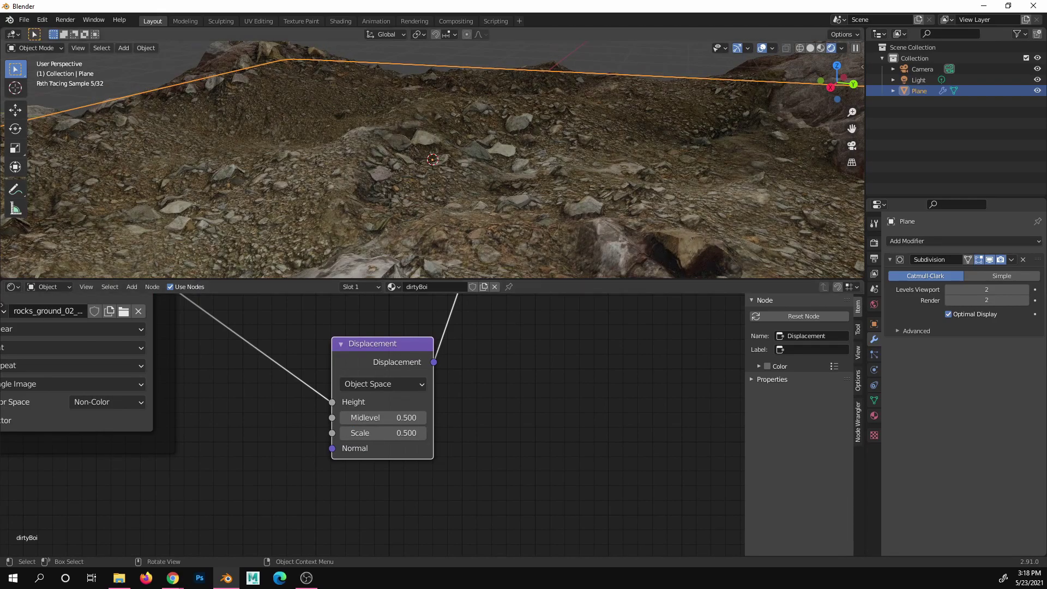
{"action": "scroll", "coordinate": [463, 171], "scroll_direction": "down", "scroll_amount": 5}
{"action": "middle_click_drag", "start_coordinate": [456, 168], "coordinate": [440, 184]}
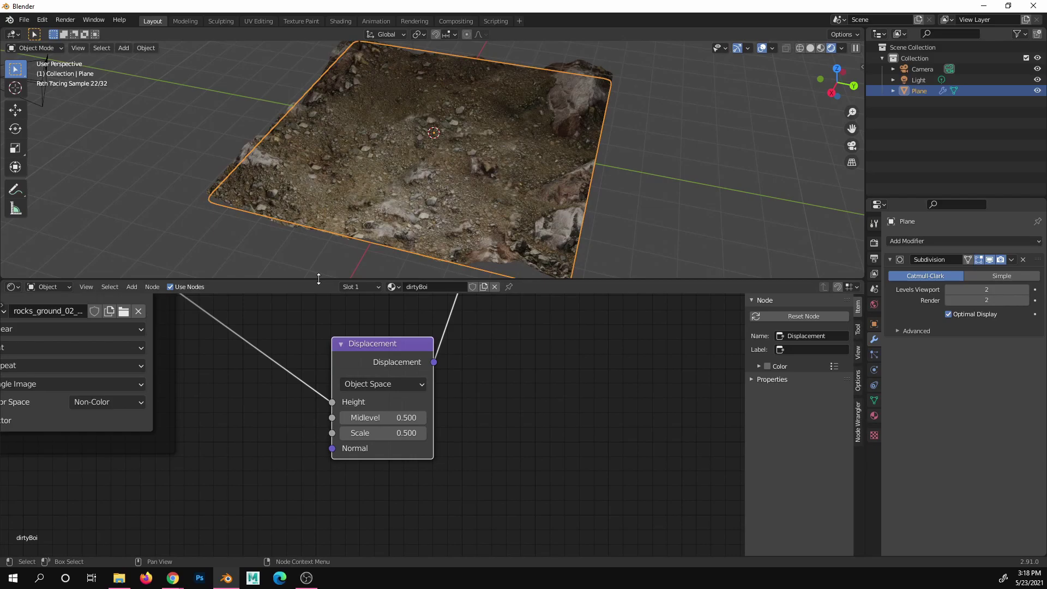
- Join the Shader Editor into the 3D Viewport so the 3D view fills the workspace
{"action": "left_click_drag", "start_coordinate": [318, 278], "coordinate": [319, 313]}
{"action": "left_click_drag", "start_coordinate": [6, 310], "coordinate": [69, 399]}
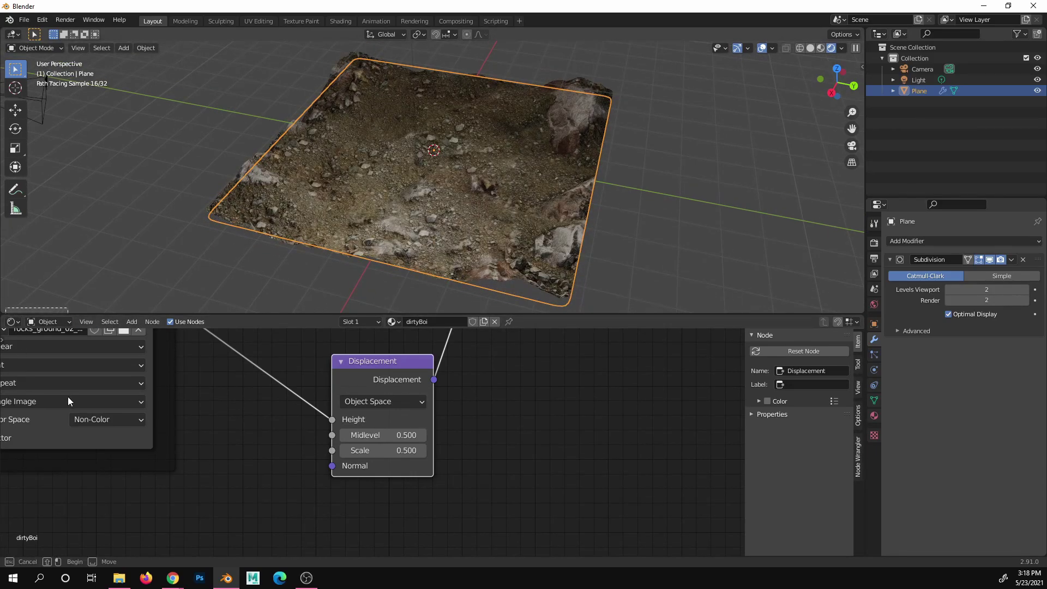
{"action": "left_click_drag", "start_coordinate": [47, 306], "coordinate": [100, 432]}
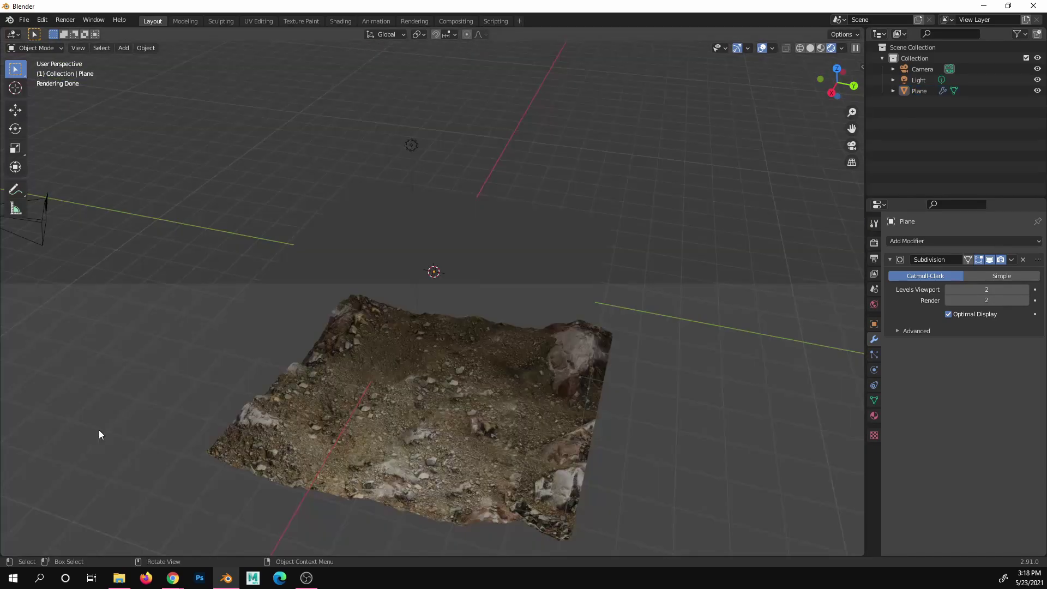
- Select the terrain plane and orbit to a low, side-on view of the displaced rocks
{"action": "left_click", "coordinate": [427, 326]}
{"action": "scroll", "coordinate": [429, 332], "scroll_direction": "up", "scroll_amount": 2}
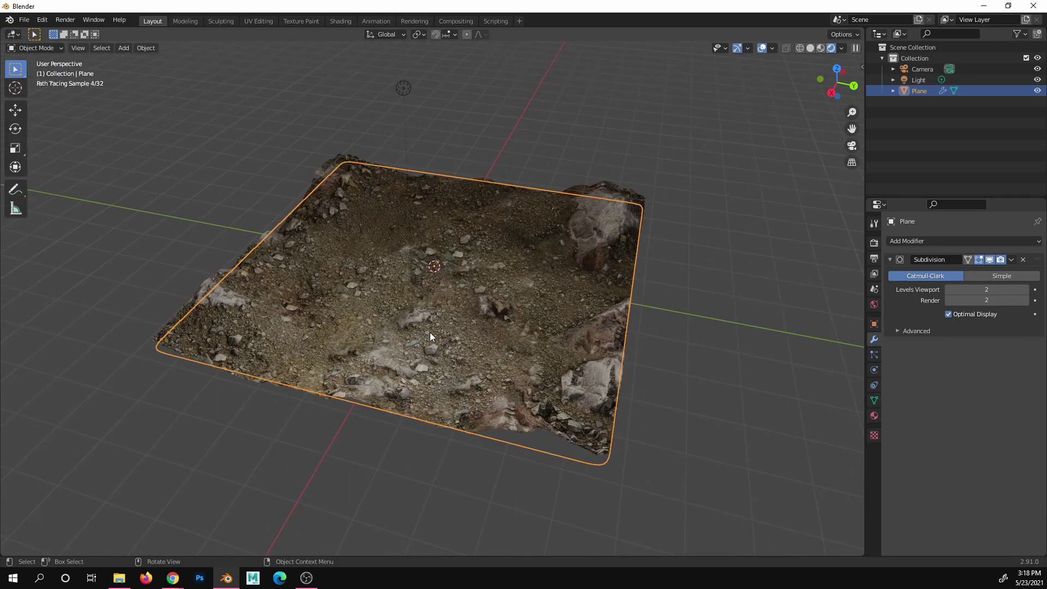
{"action": "middle_click_drag", "start_coordinate": [436, 337], "coordinate": [467, 347]}
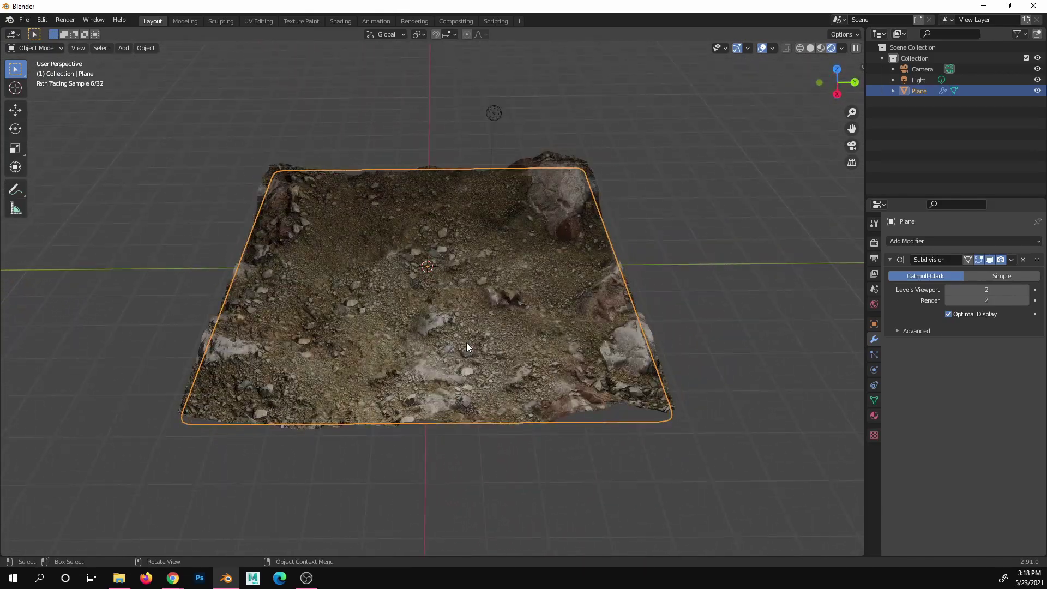
{"action": "scroll", "coordinate": [465, 329], "scroll_direction": "up", "scroll_amount": 3}
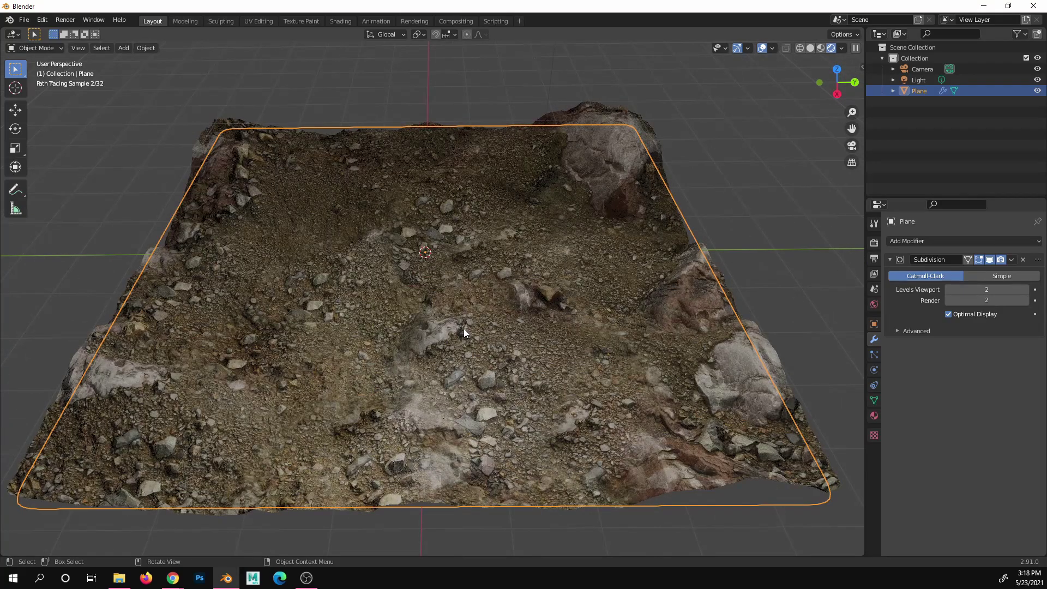
{"action": "middle_click_drag", "start_coordinate": [449, 342], "coordinate": [472, 336]}
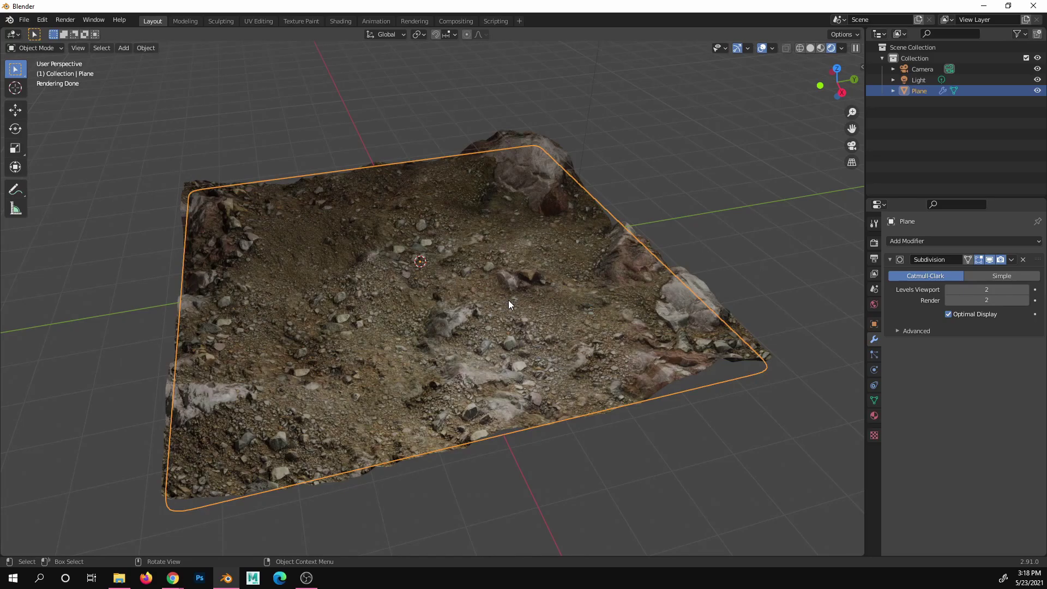
{"action": "mouse_move", "coordinate": [472, 263]}
{"action": "middle_mouse_down"}
{"action": "mouse_move", "coordinate": [482, 269]}
{"action": "mouse_move", "coordinate": [461, 248]}
{"action": "mouse_move", "coordinate": [467, 270]}
{"action": "mouse_move", "coordinate": [466, 249]}
{"action": "middle_mouse_up"}
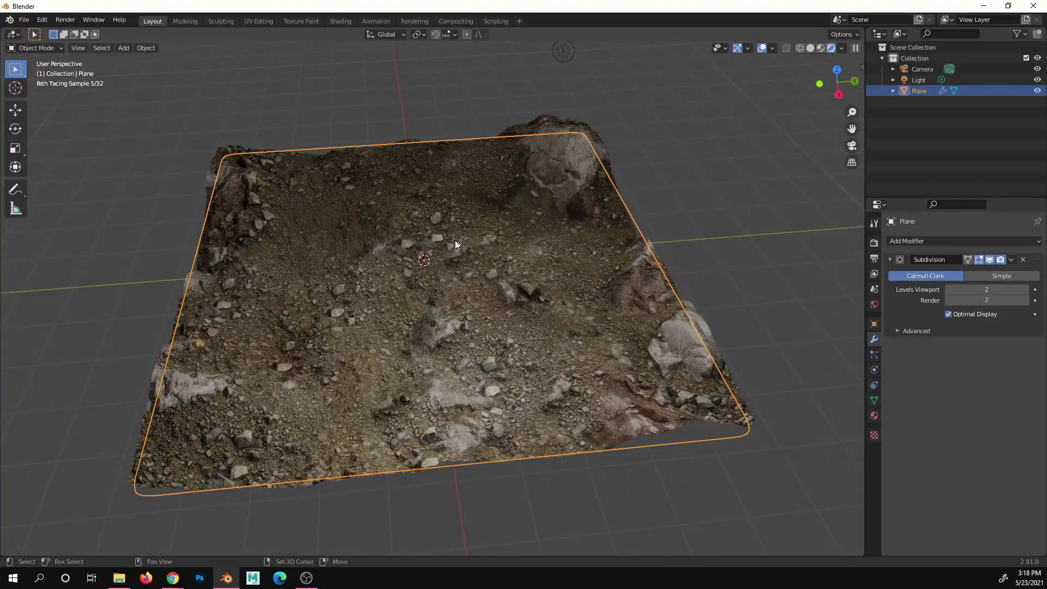
- Add a new plane, Plane.001, scaled to 4.599 to cover the terrain
{"action": "key", "text": "shift+a"}
{"action": "mouse_move", "coordinate": [456, 238]}
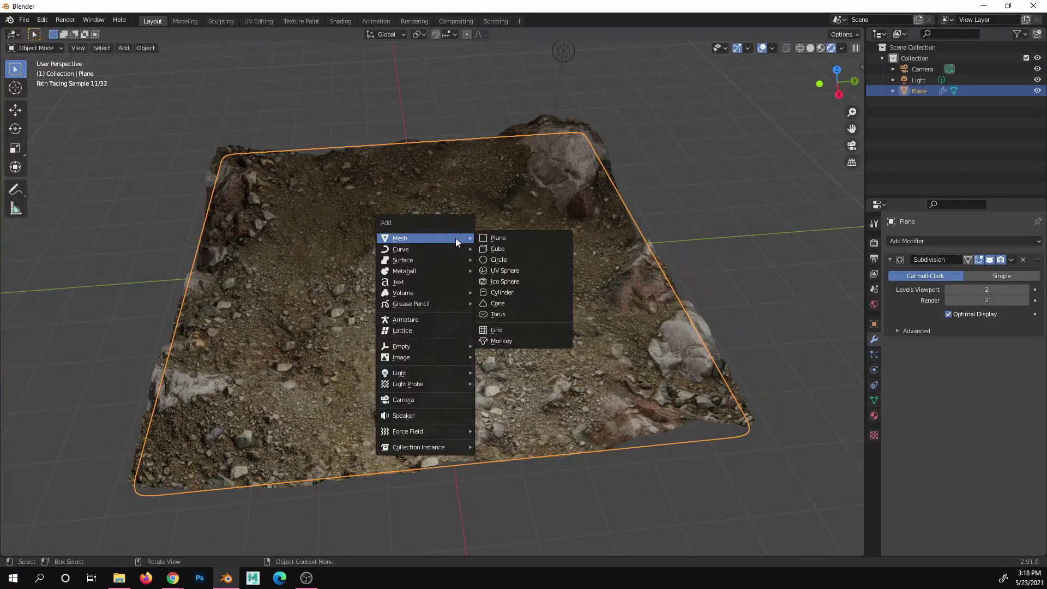
{"action": "left_click", "coordinate": [497, 238]}
{"action": "key", "text": "s"}
{"action": "left_click", "coordinate": [555, 231]}
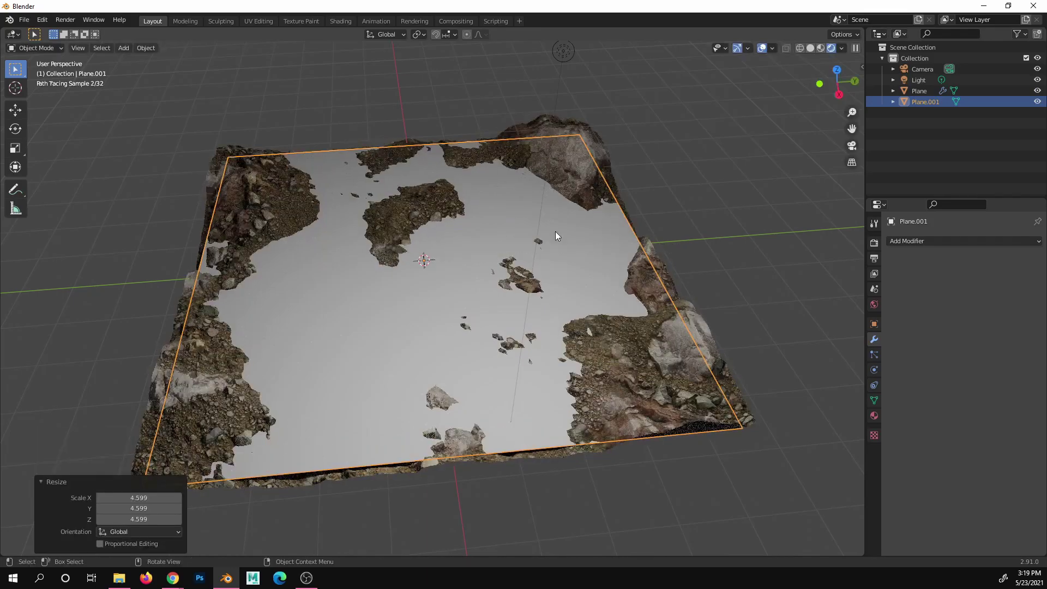
- Subdivide Plane.001 with 20 cuts in Edit Mode and return to Object Mode
{"action": "key", "text": "Tab"}
{"action": "right_click", "coordinate": [453, 250]}
{"action": "left_click", "coordinate": [435, 251]}
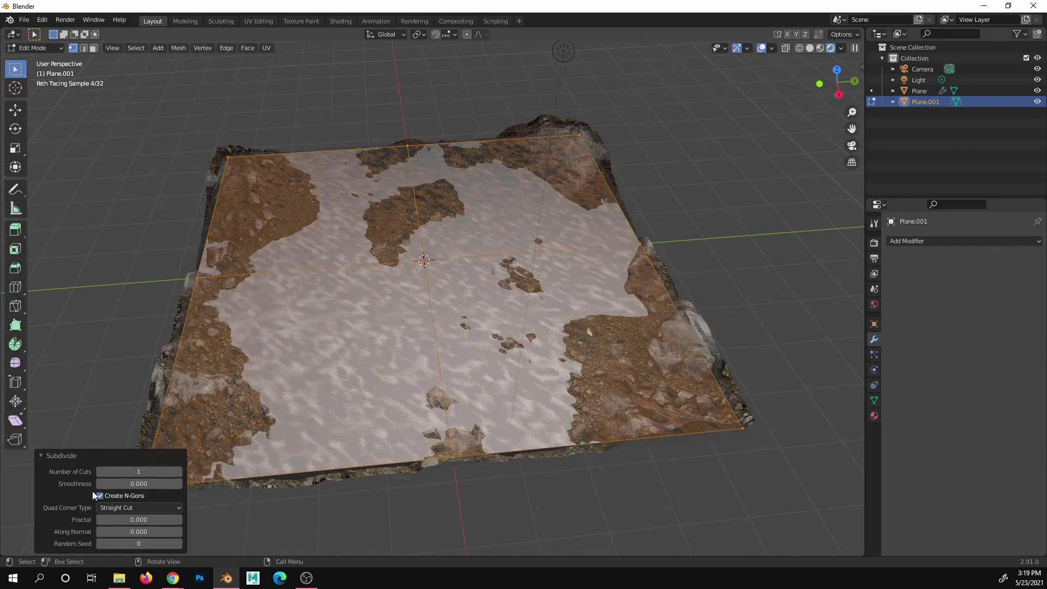
{"action": "left_click", "coordinate": [147, 471]}
{"action": "key", "text": "Return"}
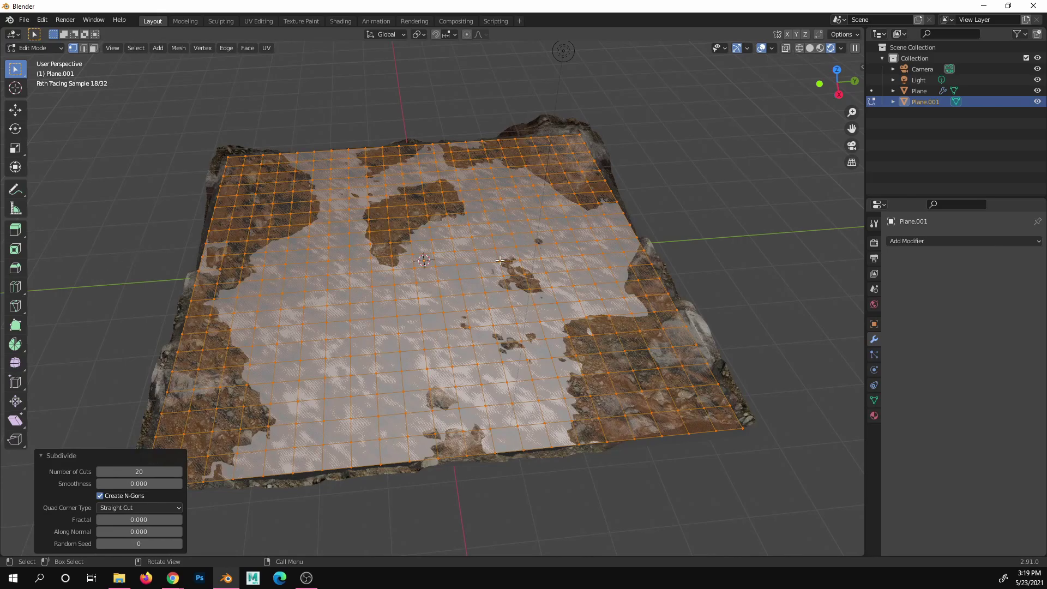
{"action": "key", "text": "Tab"}
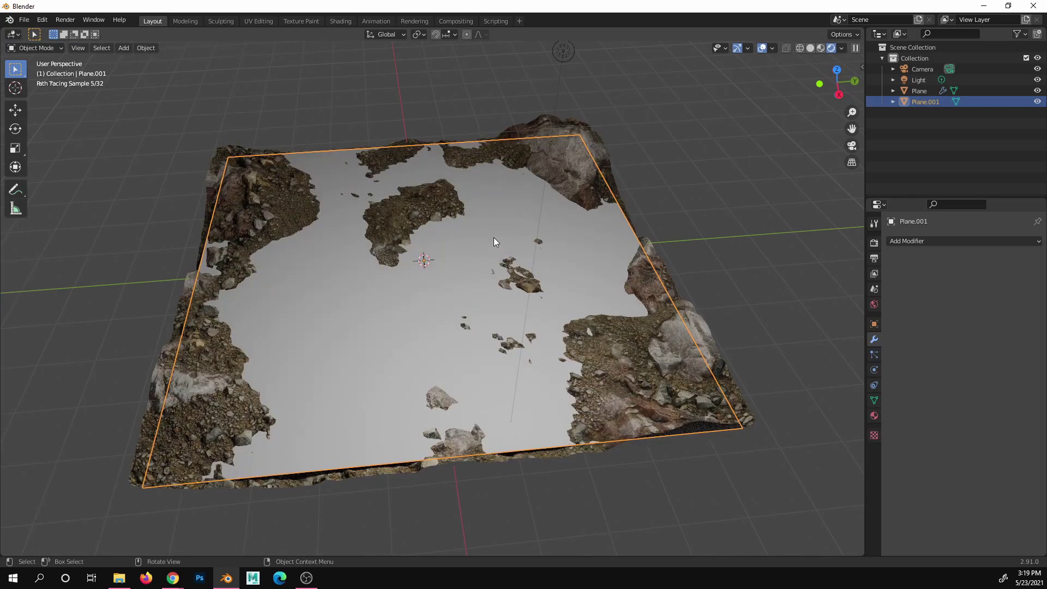
- Give Plane.001 a new material named cleanBoi
{"action": "left_click", "coordinate": [874, 416]}
{"action": "left_click", "coordinate": [929, 274]}
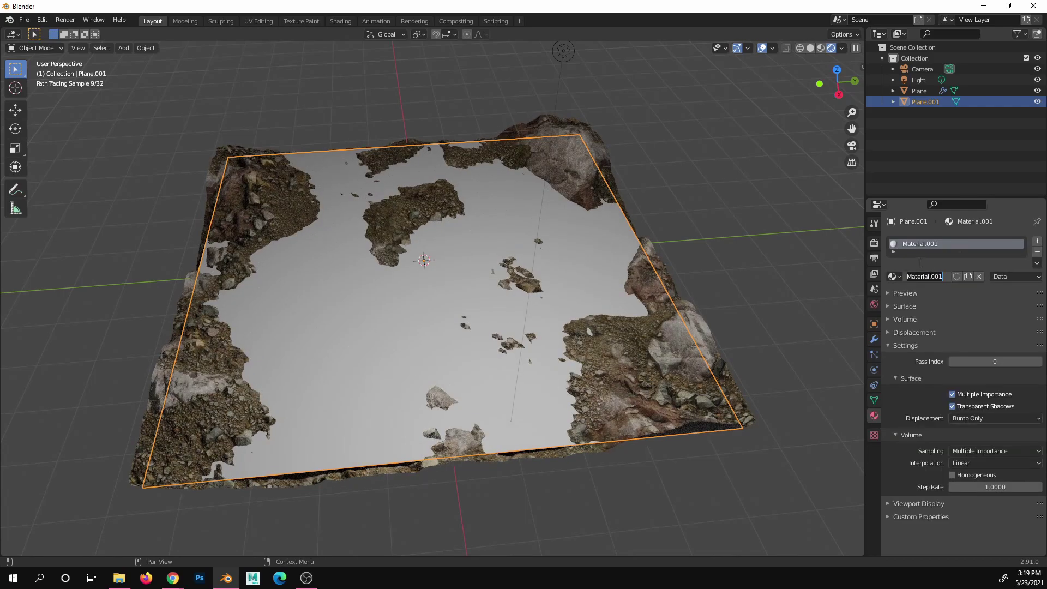
{"action": "type", "text": "clean"}
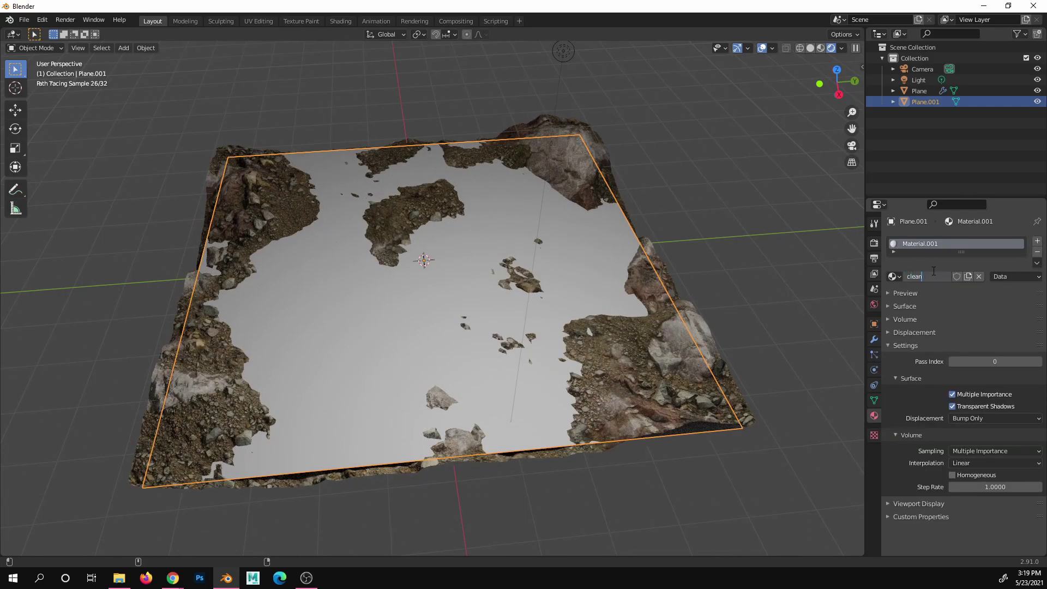
{"action": "type", "text": "Boi"}
{"action": "key", "text": "Return"}
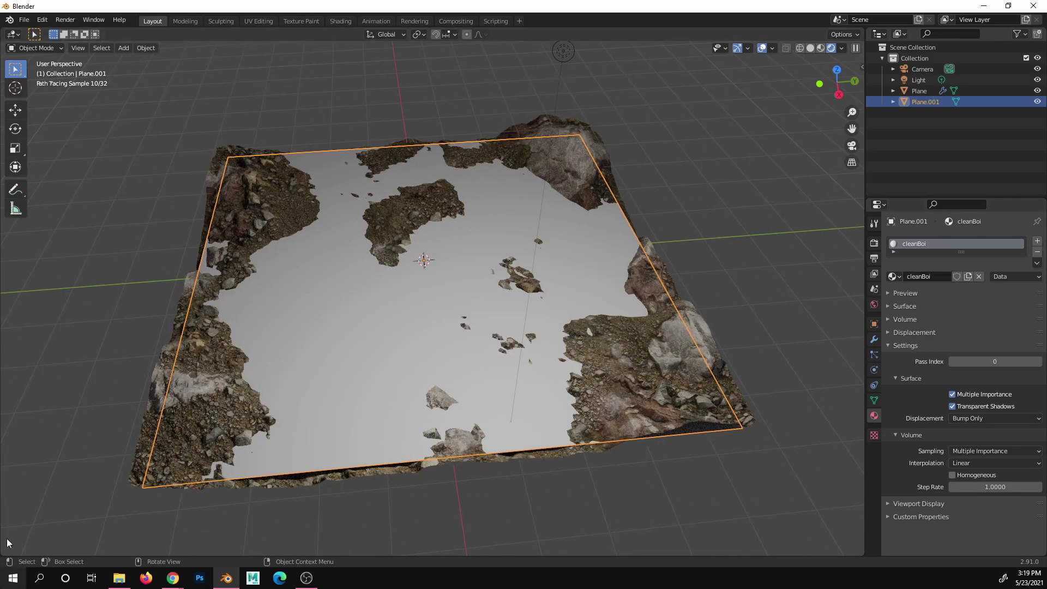
- Split off a Shader Editor beside the 3D view and make Principled BSDF the active node
{"action": "left_click_drag", "start_coordinate": [2, 550], "coordinate": [7, 291]}
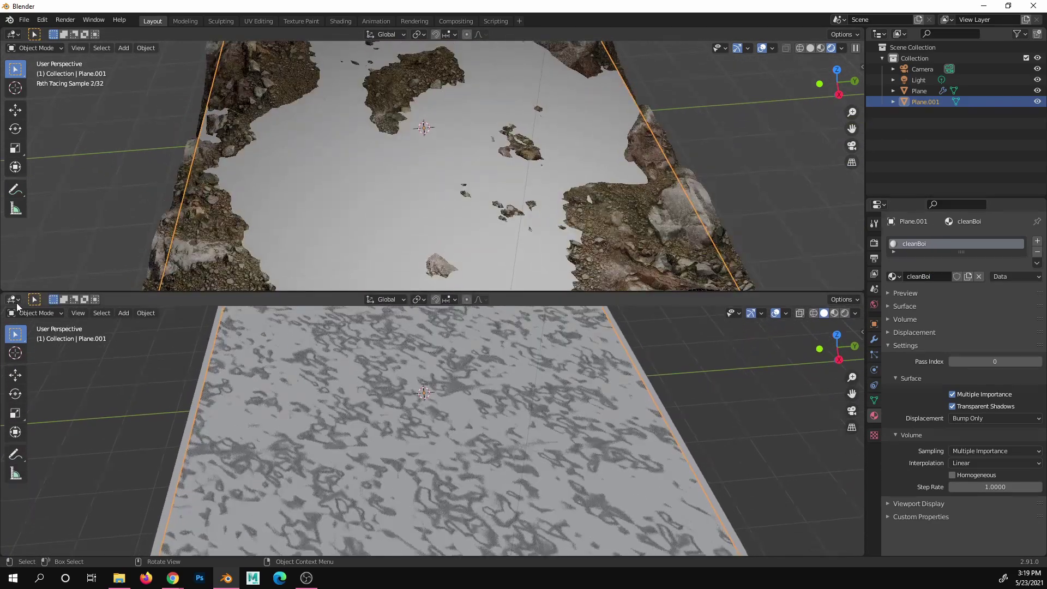
{"action": "left_click", "coordinate": [15, 299]}
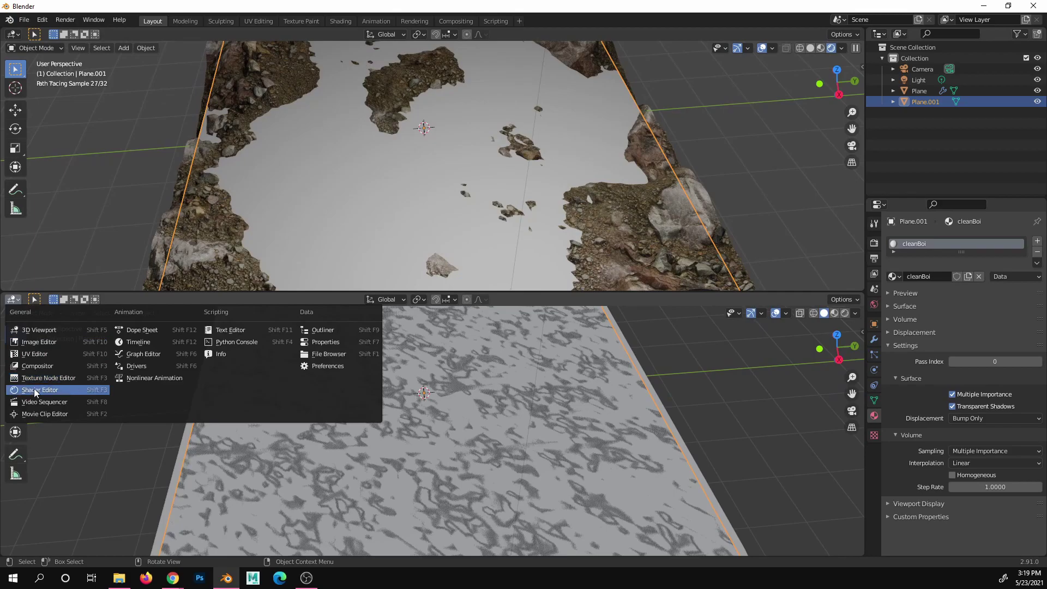
{"action": "left_click", "coordinate": [36, 389]}
{"action": "scroll", "coordinate": [344, 476], "scroll_direction": "up", "scroll_amount": 4}
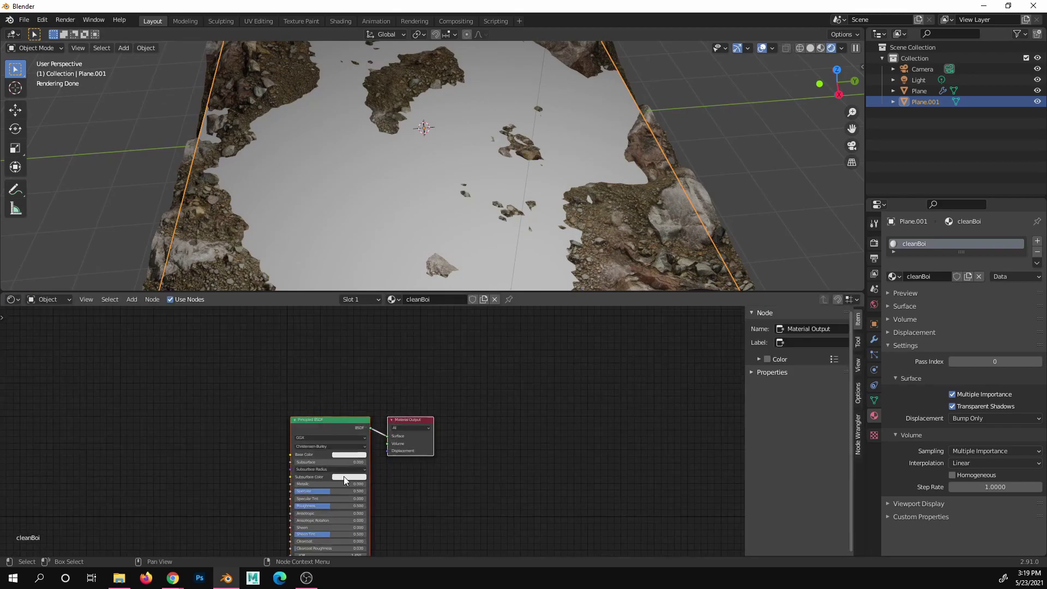
{"action": "left_click", "coordinate": [348, 417]}
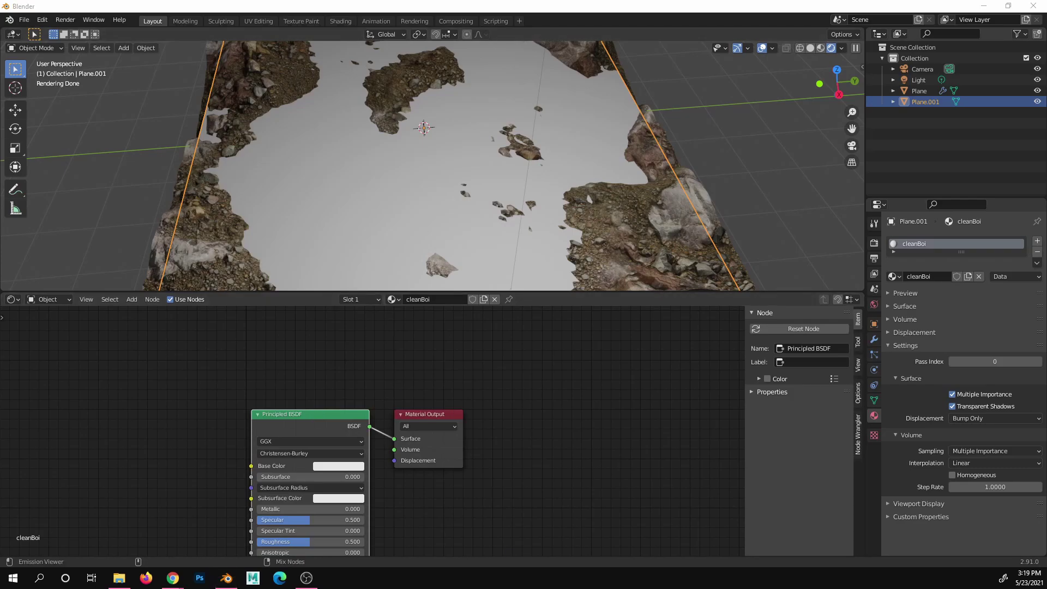
- Wire all six large_square_pattern_01_4k PNG maps into cleanBoi's Principled BSDF via Ctrl+Shift+T
{"action": "key", "text": "ctrl+shift+t"}
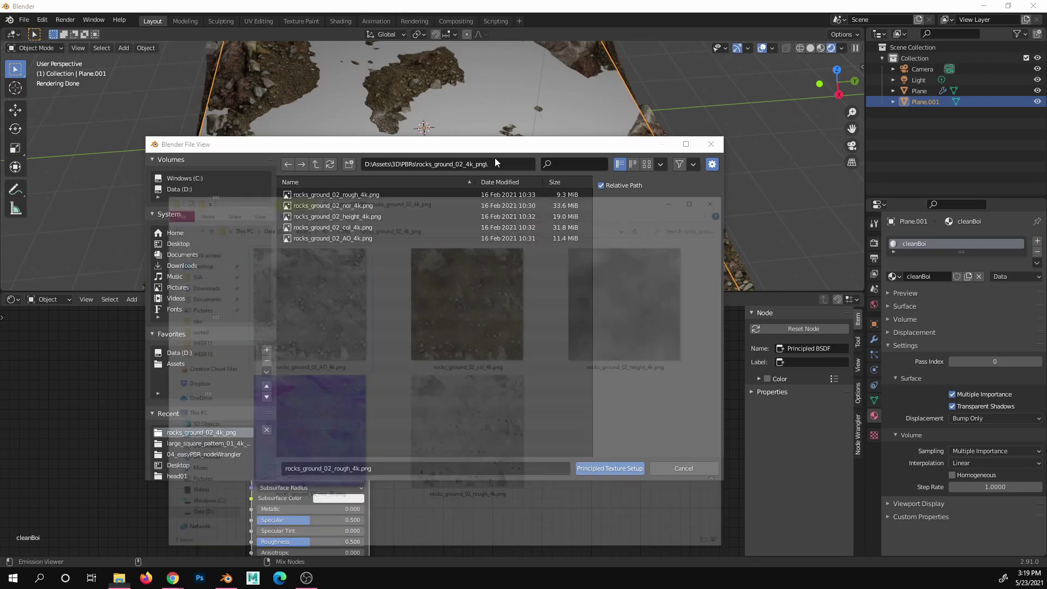
{"action": "left_click", "coordinate": [390, 146]}
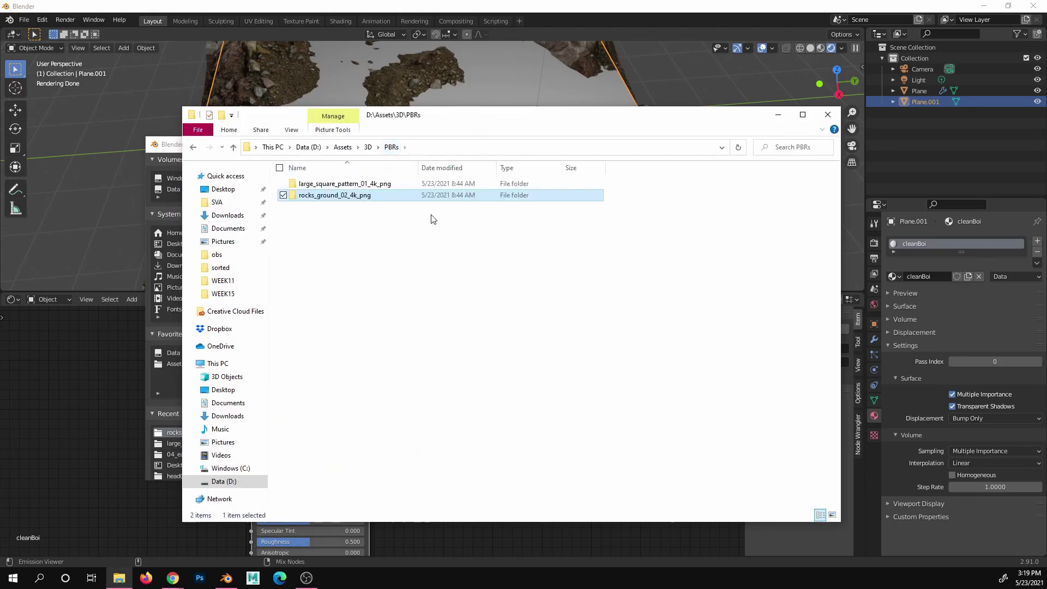
{"action": "double_click", "coordinate": [330, 185]}
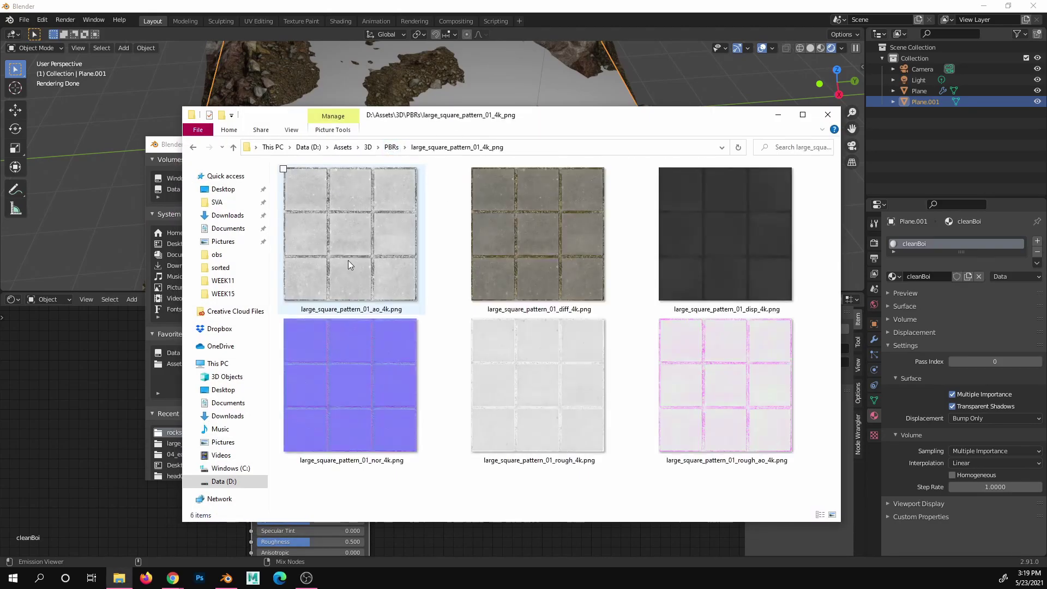
{"action": "left_click", "coordinate": [773, 121]}
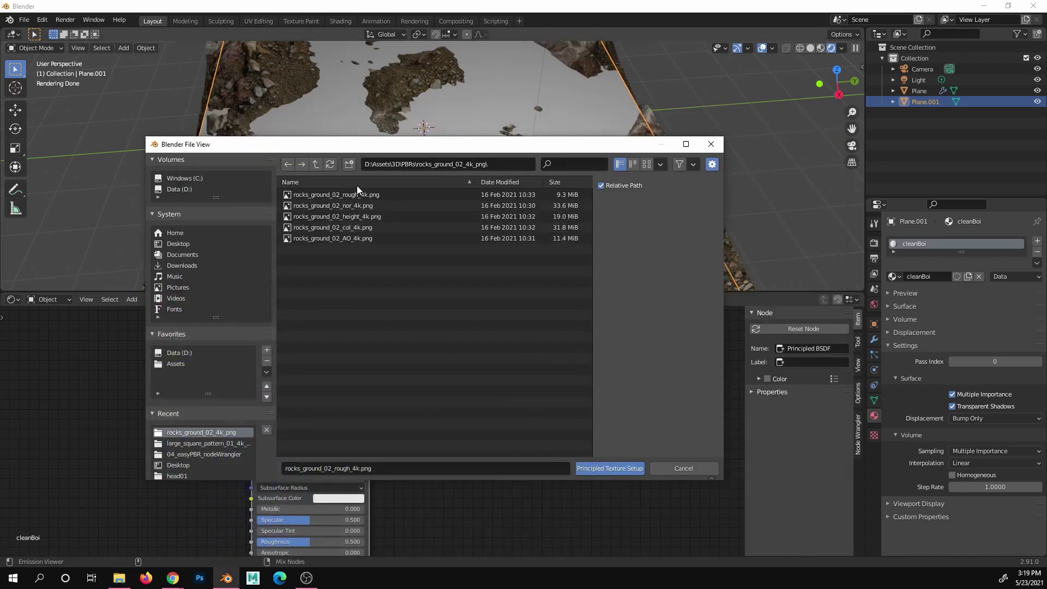
{"action": "left_click", "coordinate": [314, 164]}
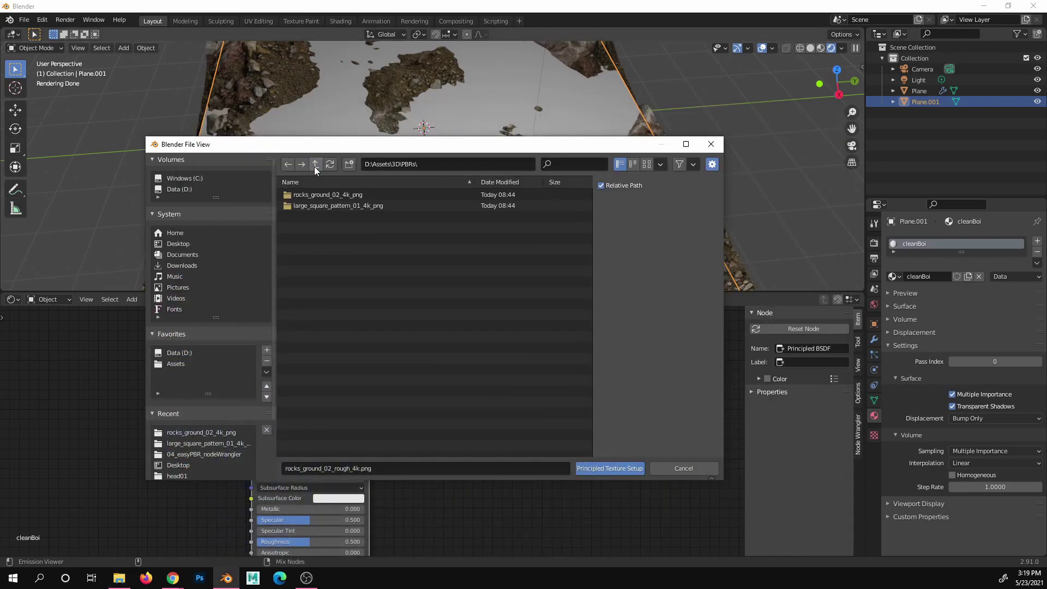
{"action": "double_click", "coordinate": [315, 206]}
{"action": "left_click_drag", "start_coordinate": [332, 292], "coordinate": [313, 191]}
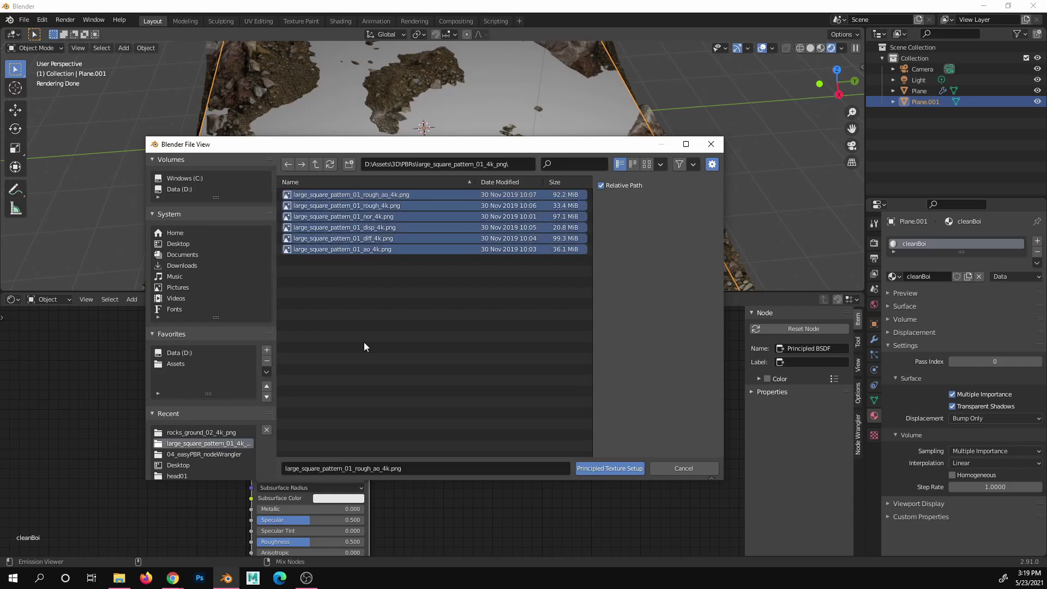
{"action": "left_click", "coordinate": [604, 472]}
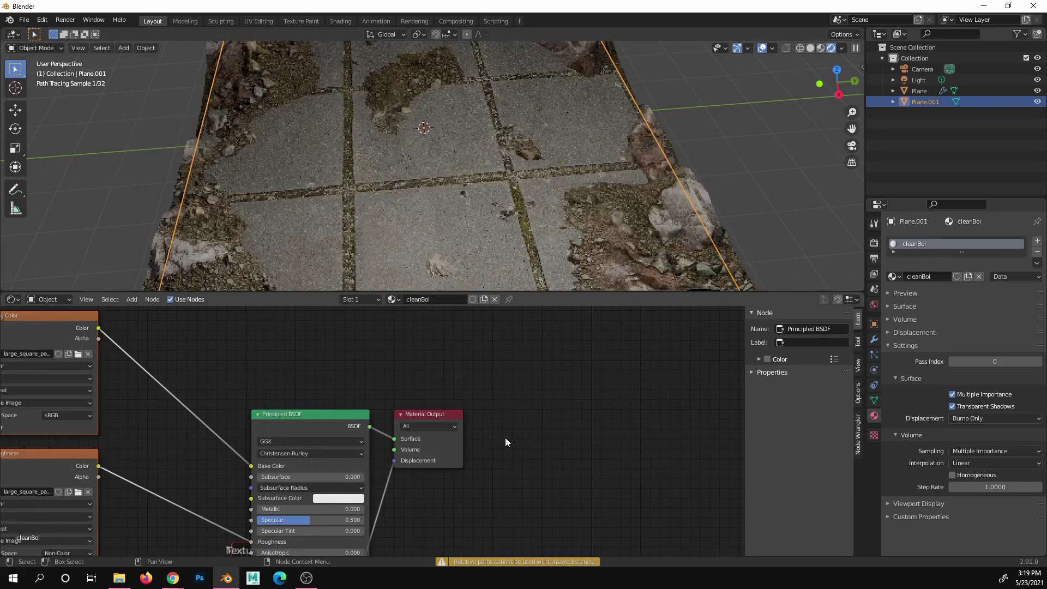
- Lower Plane.001 by about 0.09 m on Z so the rocks break through the tiles
{"action": "scroll", "coordinate": [537, 189], "scroll_direction": "down", "scroll_amount": 4}
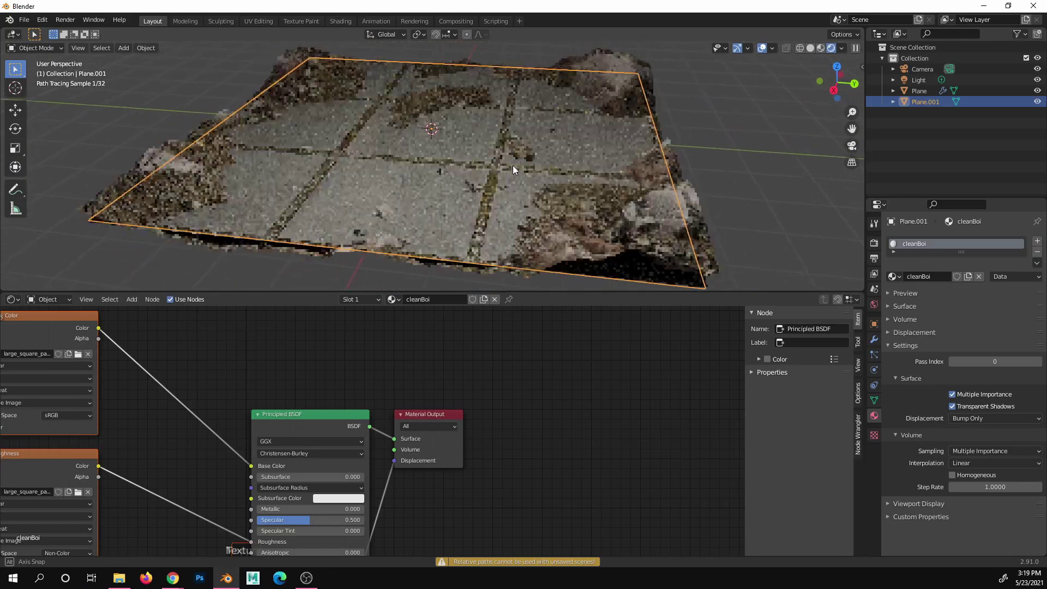
{"action": "key", "text": "g"}
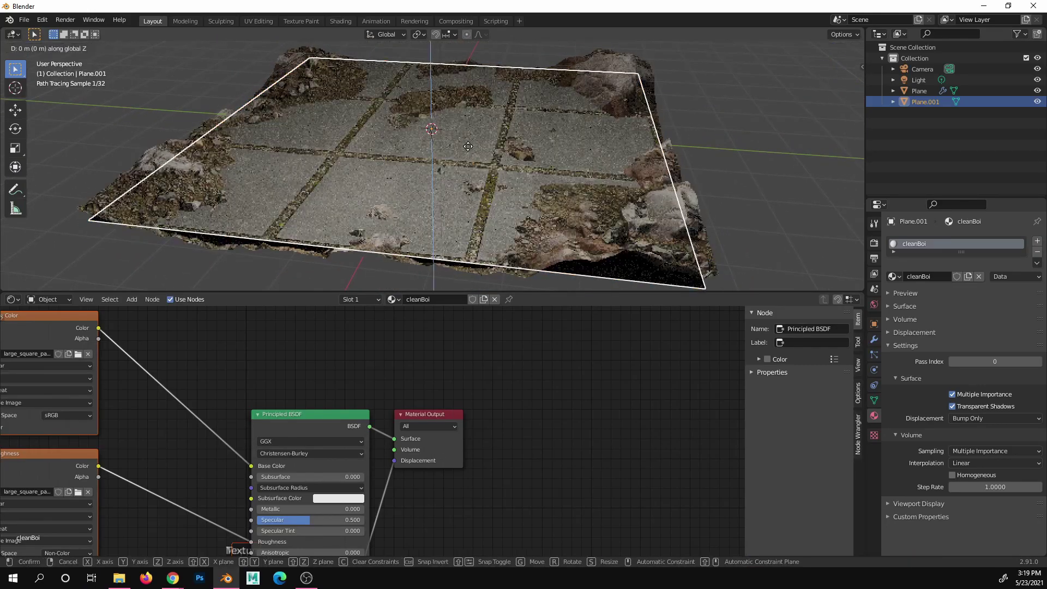
{"action": "key", "text": "z"}
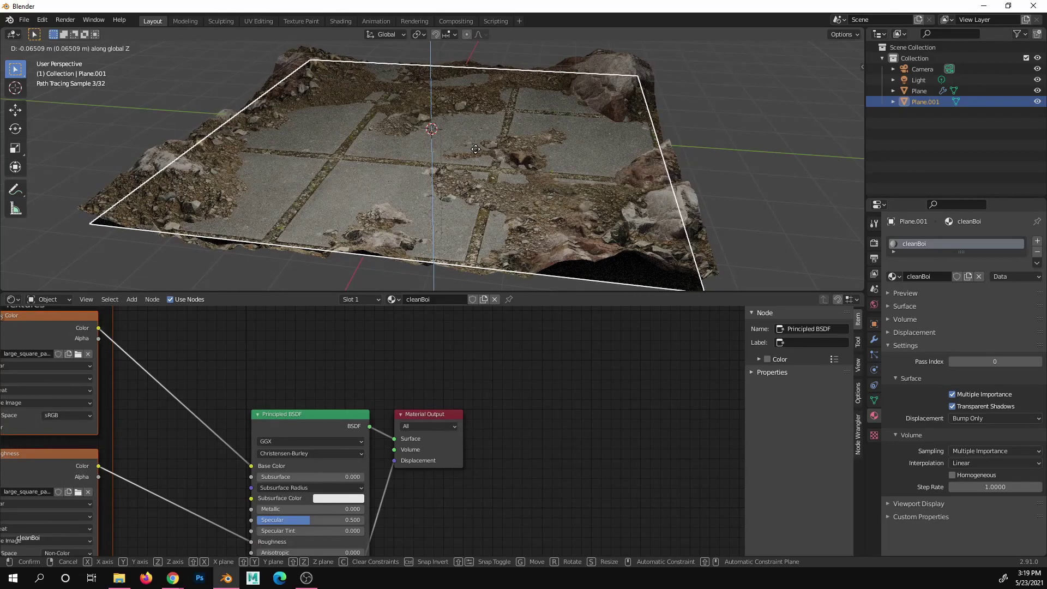
{"action": "left_click", "coordinate": [476, 150]}
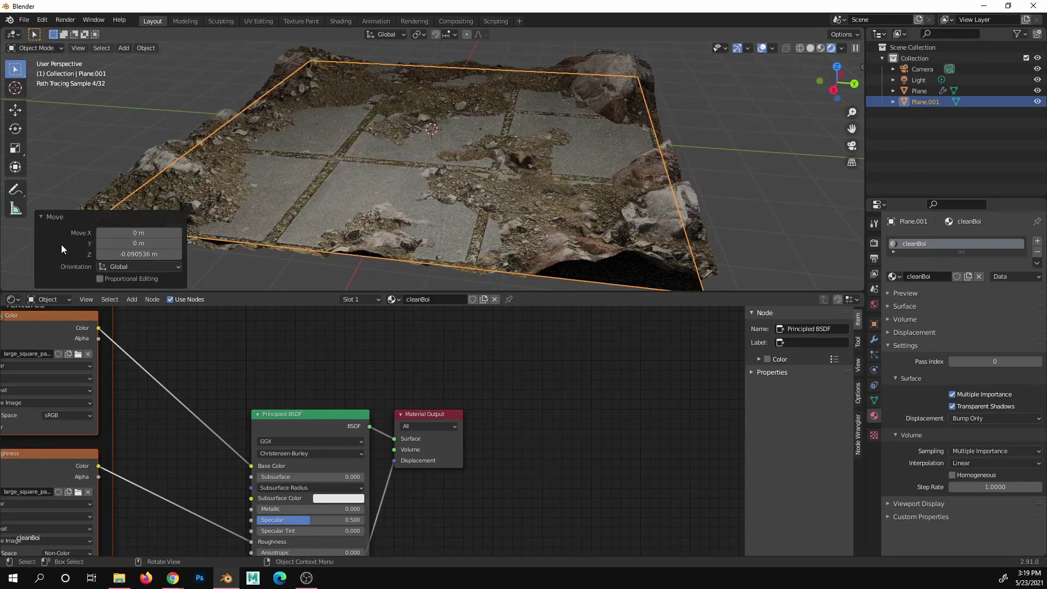
- Merge the Shader Editor back into the 3D view and orbit around the textured terrain
{"action": "left_click_drag", "start_coordinate": [9, 287], "coordinate": [382, 382]}
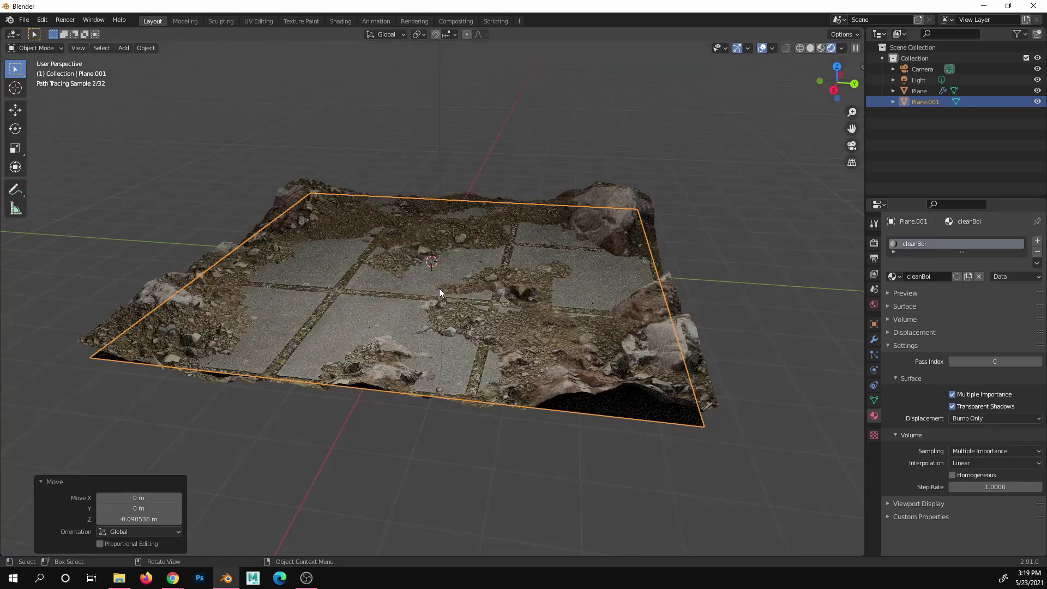
{"action": "mouse_move", "coordinate": [412, 322]}
{"action": "middle_mouse_down"}
{"action": "mouse_move", "coordinate": [441, 347]}
{"action": "mouse_move", "coordinate": [443, 370]}
{"action": "mouse_move", "coordinate": [443, 353]}
{"action": "middle_mouse_up"}
{"action": "scroll", "coordinate": [445, 352], "scroll_direction": "up", "scroll_amount": 2}
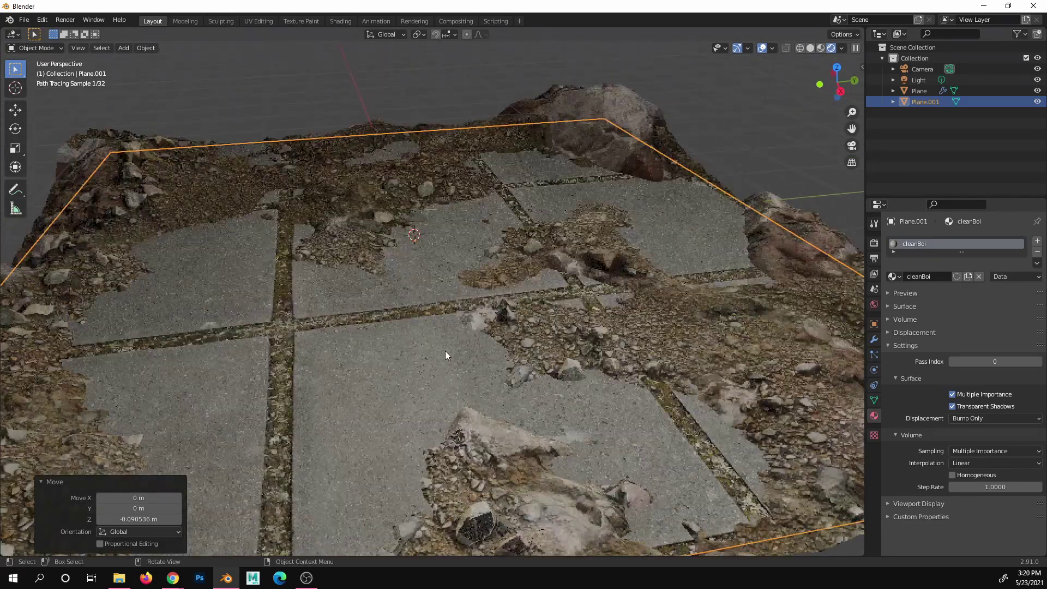
{"action": "scroll", "coordinate": [445, 351], "scroll_direction": "down", "scroll_amount": 2}
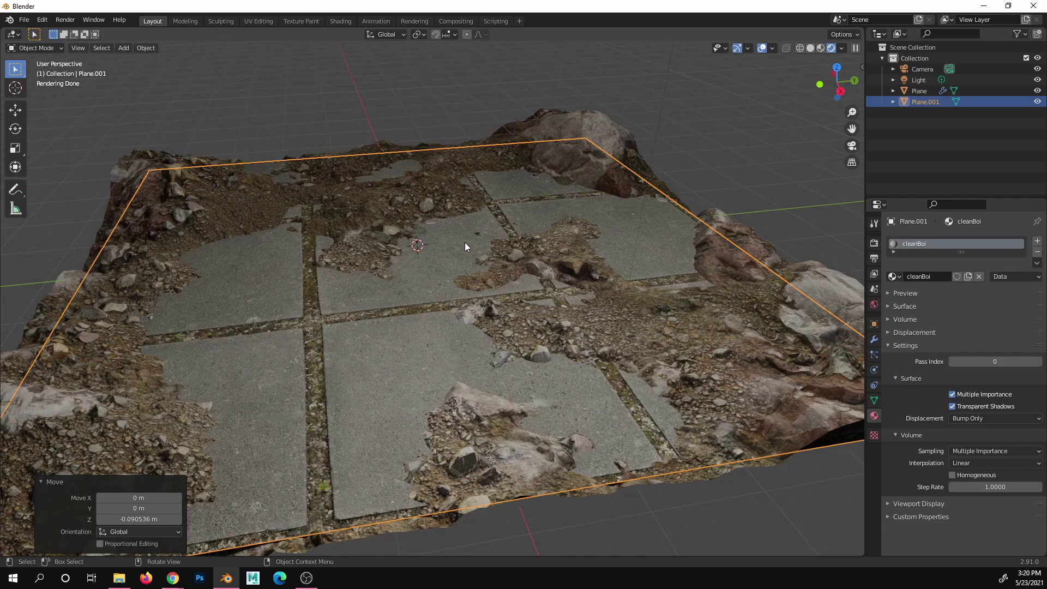
{"action": "mouse_move", "coordinate": [464, 242]}
{"action": "middle_mouse_down"}
{"action": "mouse_move", "coordinate": [383, 305]}
{"action": "mouse_move", "coordinate": [394, 354]}
{"action": "mouse_move", "coordinate": [430, 362]}
{"action": "mouse_move", "coordinate": [437, 318]}
{"action": "mouse_move", "coordinate": [425, 276]}
{"action": "mouse_move", "coordinate": [428, 296]}
{"action": "middle_mouse_up"}
{"action": "scroll", "coordinate": [435, 318], "scroll_direction": "down", "scroll_amount": 3}
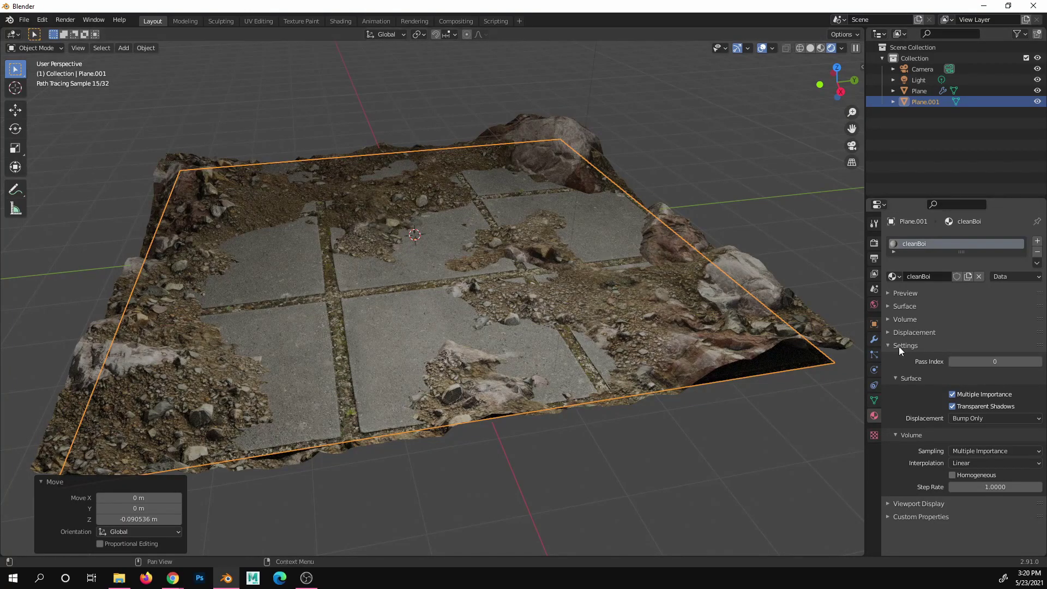
- Make the scene light a Sun with strength 2
{"action": "left_click", "coordinate": [918, 80]}
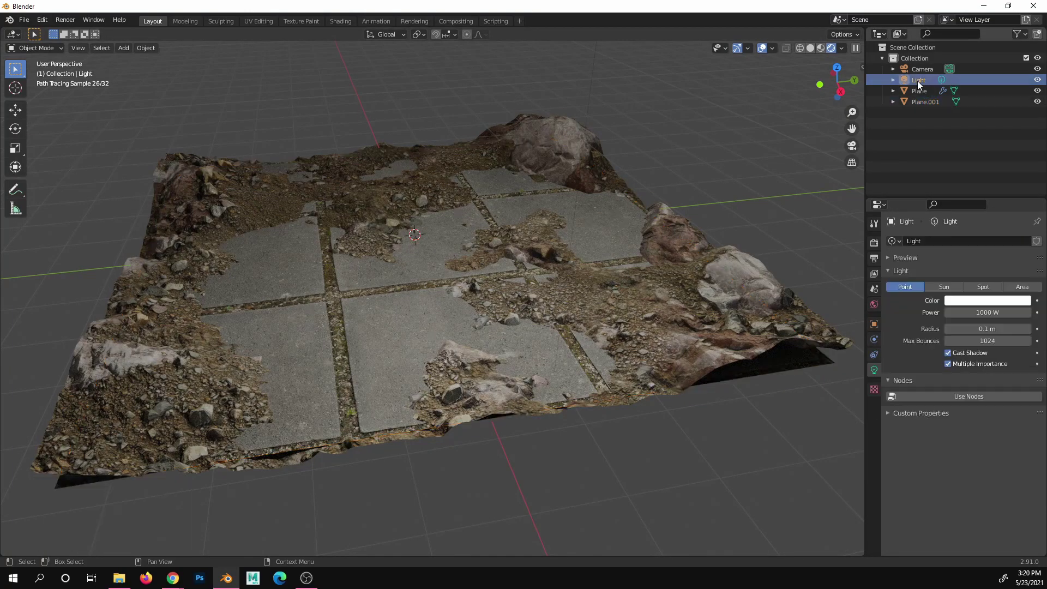
{"action": "scroll", "coordinate": [528, 218], "scroll_direction": "down", "scroll_amount": 4}
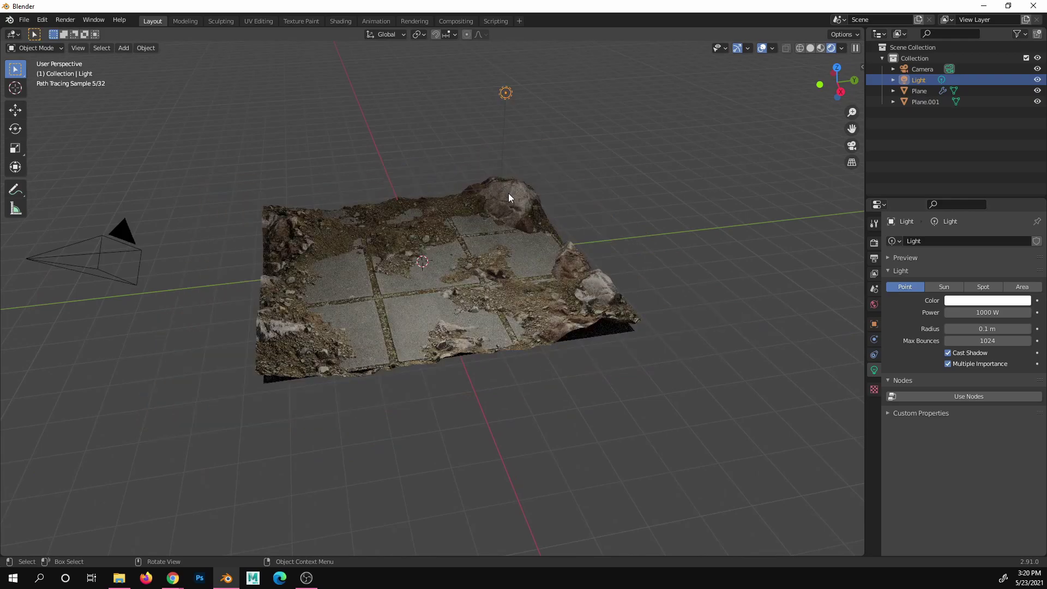
{"action": "scroll", "coordinate": [513, 223], "scroll_direction": "up", "scroll_amount": 3}
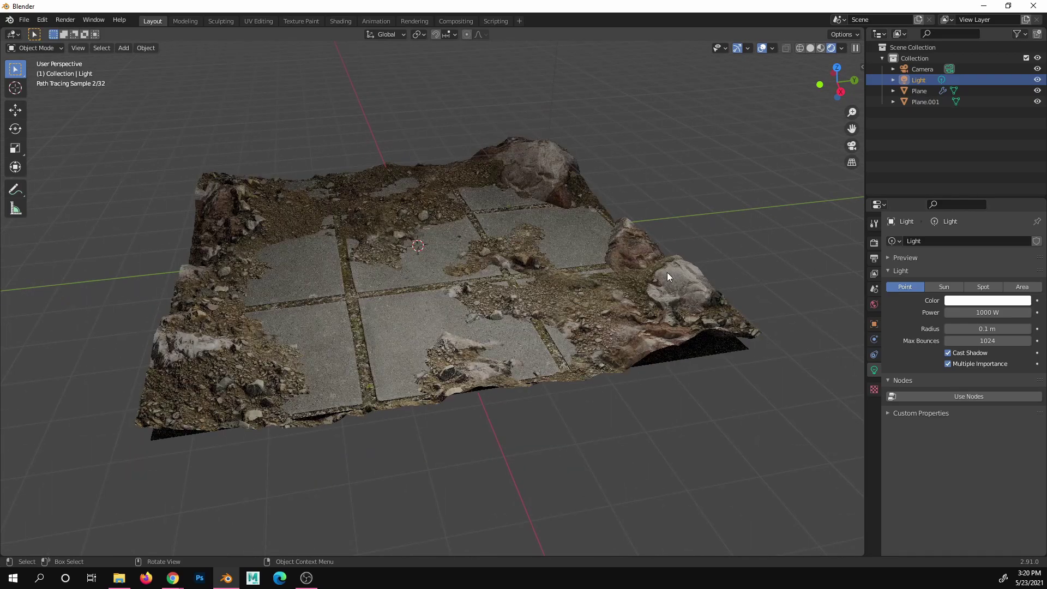
{"action": "left_click", "coordinate": [945, 287]}
{"action": "left_click", "coordinate": [973, 309]}
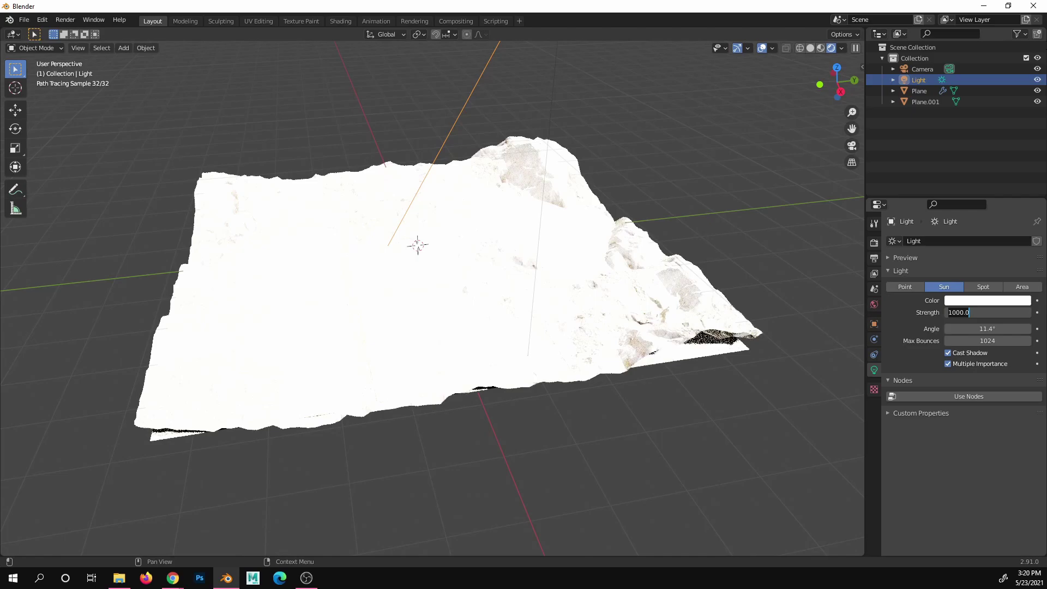
{"action": "key", "text": "BackSpace"}
{"action": "key", "text": "BackSpace"}
{"action": "key", "text": "BackSpace"}
{"action": "key", "text": "BackSpace"}
{"action": "key", "text": "BackSpace"}
{"action": "key", "text": "BackSpace"}
{"action": "type", "text": "2"}
{"action": "key", "text": "Return"}
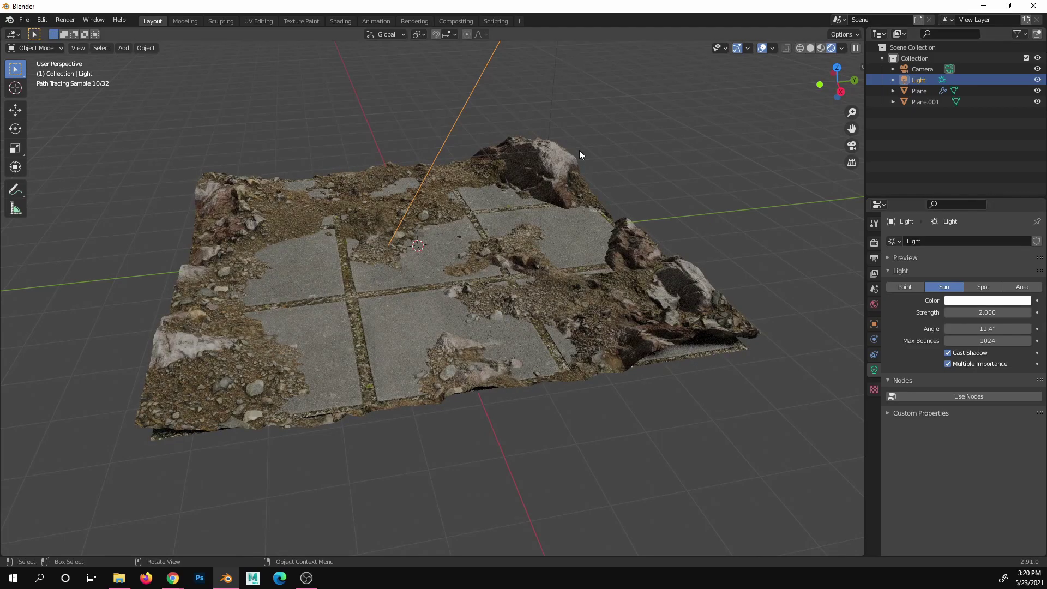
- Lower the sun on Z and tilt it about 32° around Z and 44.5° around X
{"action": "key", "text": "g"}
{"action": "key", "text": "z"}
{"action": "left_click", "coordinate": [586, 246]}
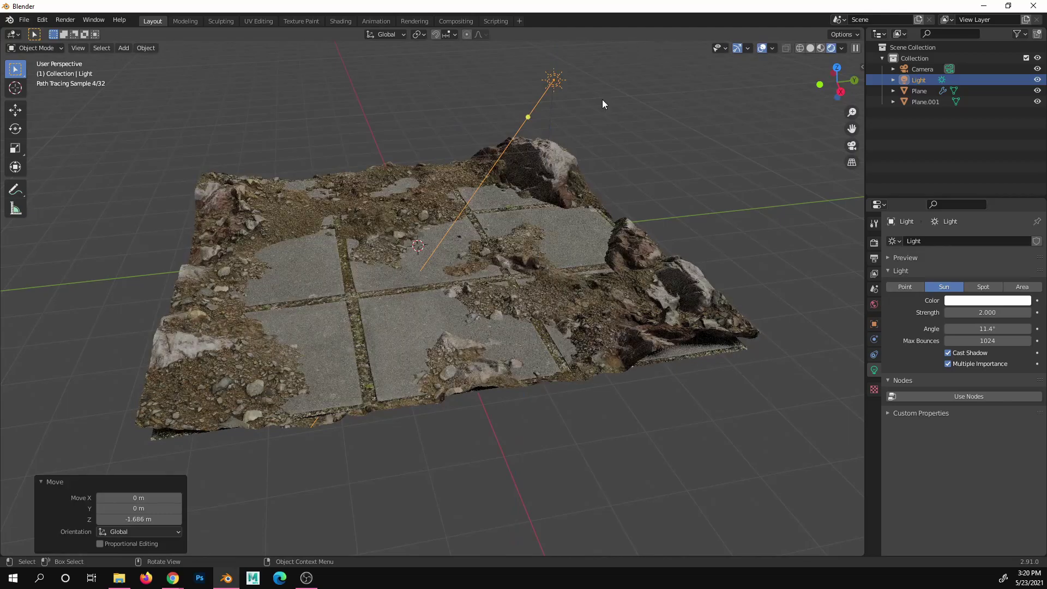
{"action": "key", "text": "r"}
{"action": "key", "text": "z"}
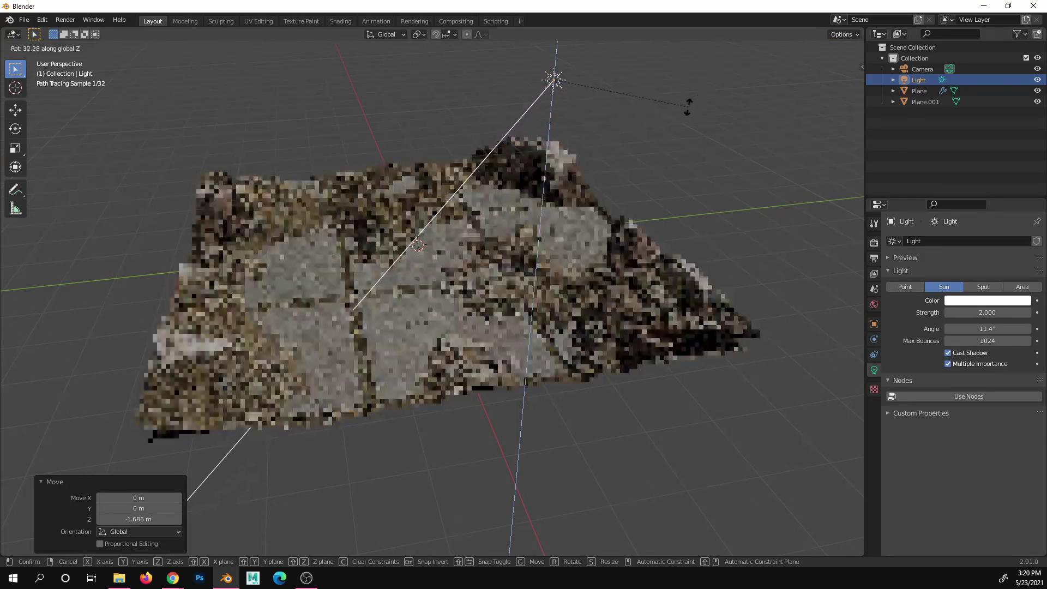
{"action": "left_click", "coordinate": [672, 141]}
{"action": "key", "text": "r"}
{"action": "key", "text": "x"}
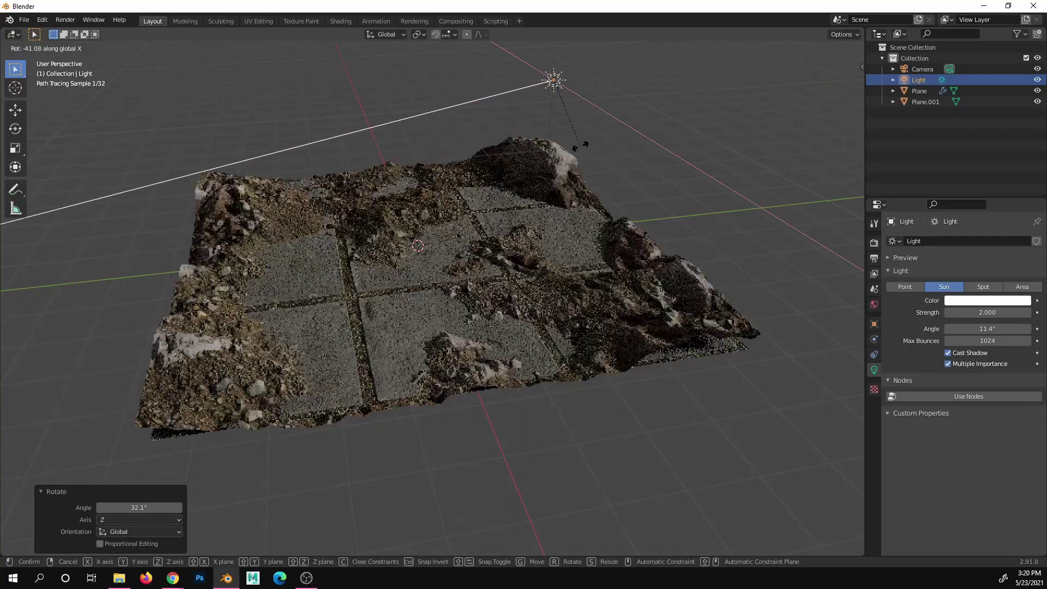
{"action": "mouse_move", "coordinate": [588, 147]}
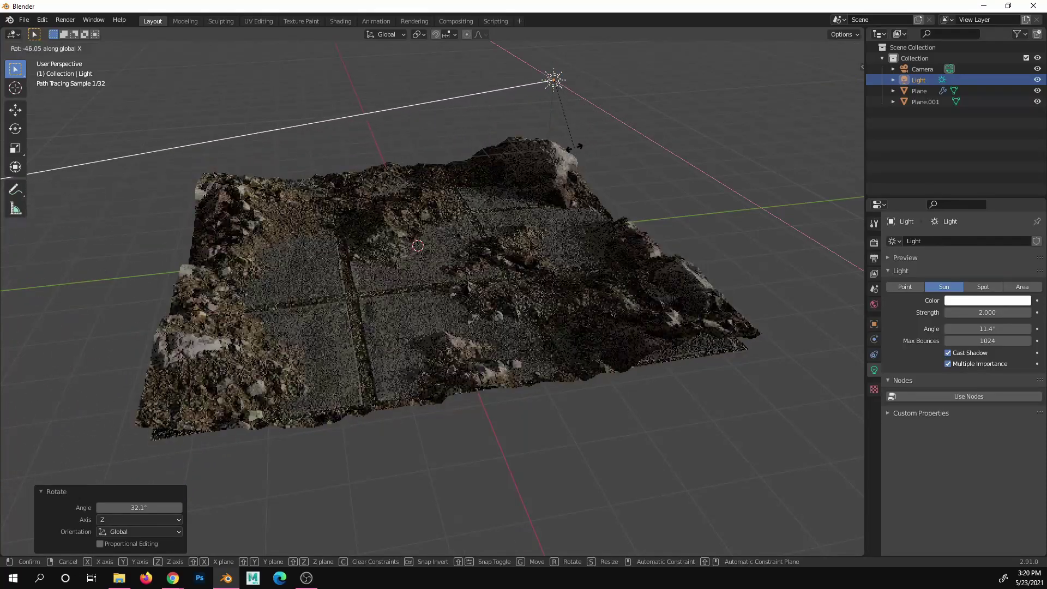
{"action": "left_click", "coordinate": [586, 235]}
{"action": "scroll", "coordinate": [586, 232], "scroll_direction": "up", "scroll_amount": 2}
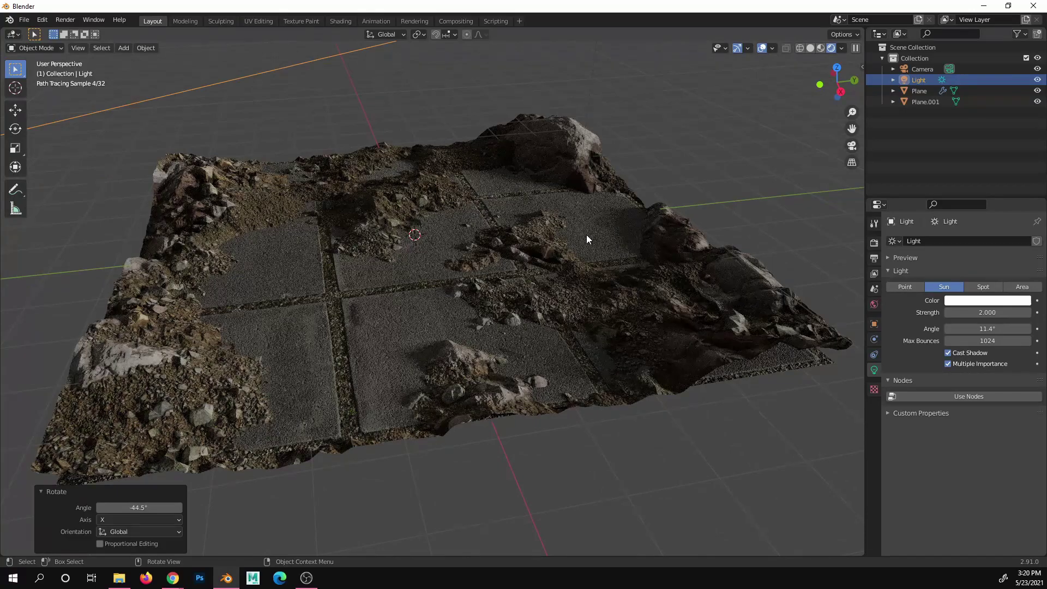
- Add a Point light and raise it about 0.49 m above the tiles
{"action": "key", "text": "shift+a"}
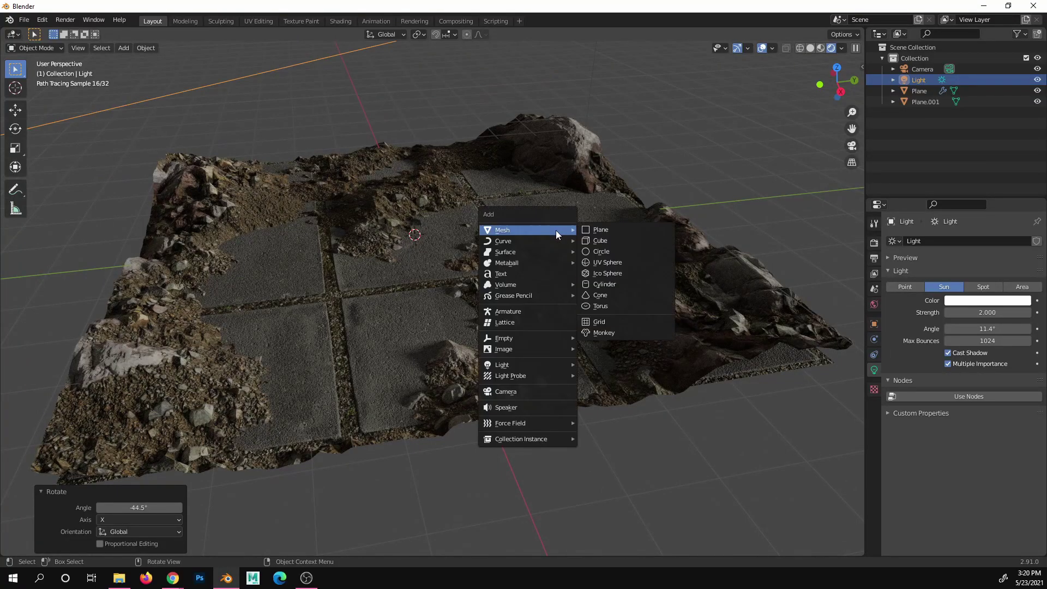
{"action": "mouse_move", "coordinate": [499, 339]}
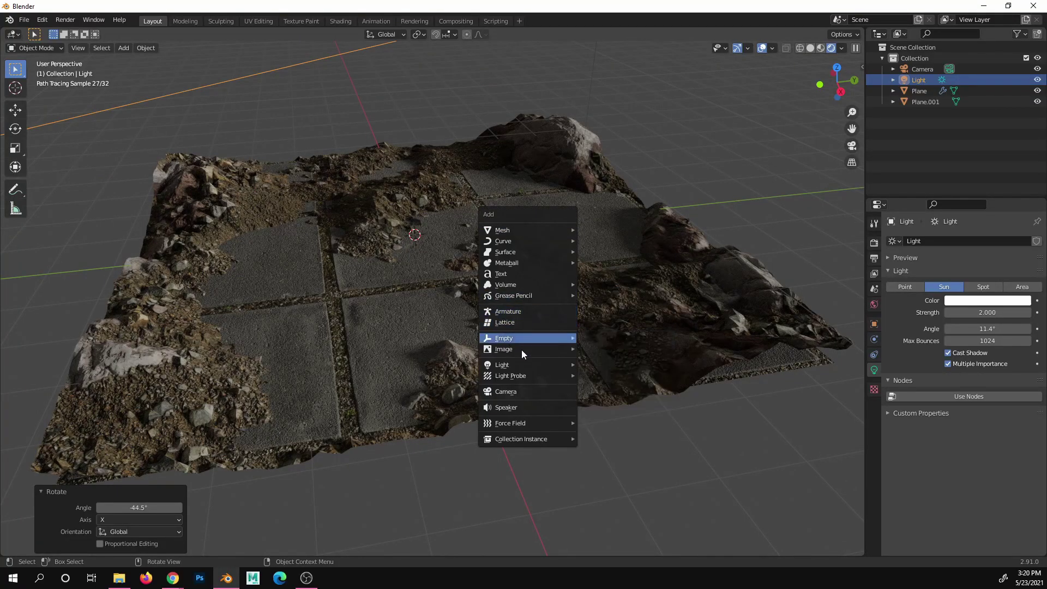
{"action": "mouse_move", "coordinate": [539, 364]}
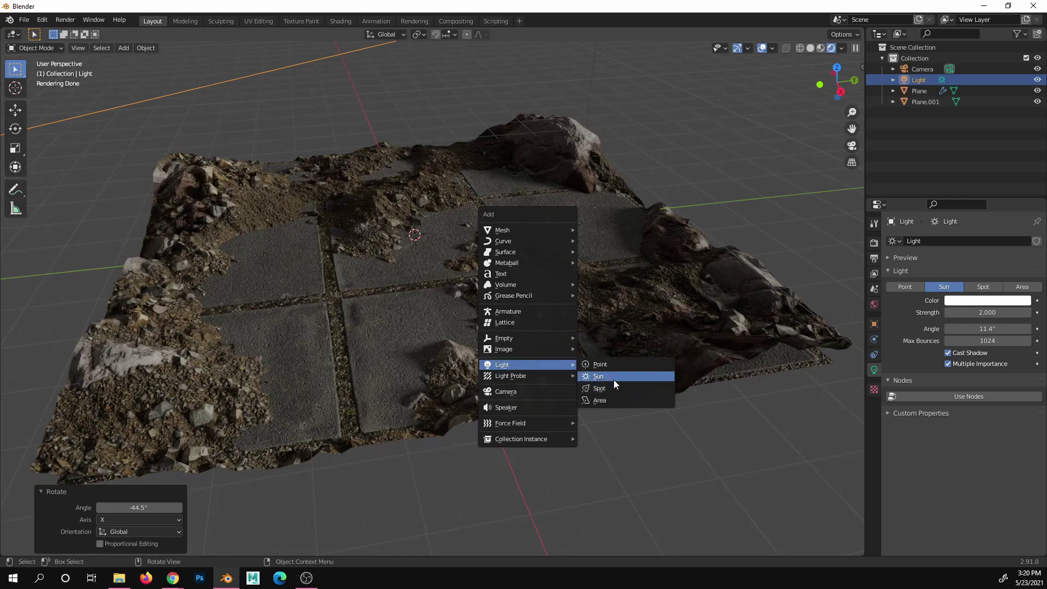
{"action": "left_click", "coordinate": [599, 364]}
{"action": "key", "text": "g"}
{"action": "key", "text": "z"}
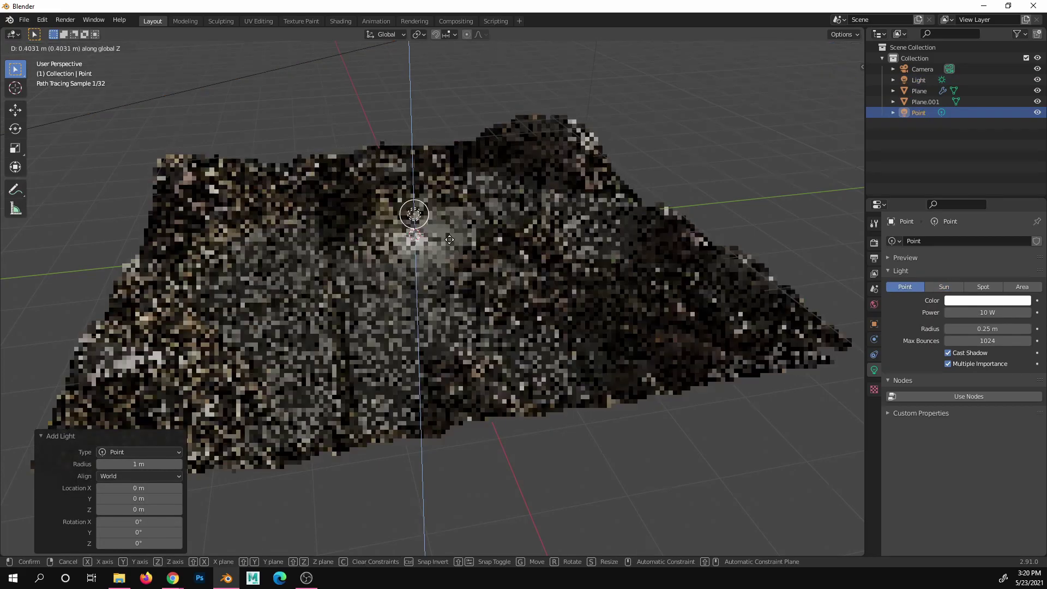
{"action": "left_click", "coordinate": [458, 240]}
- Set the point light's power to 50 W
{"action": "left_click", "coordinate": [970, 312]}
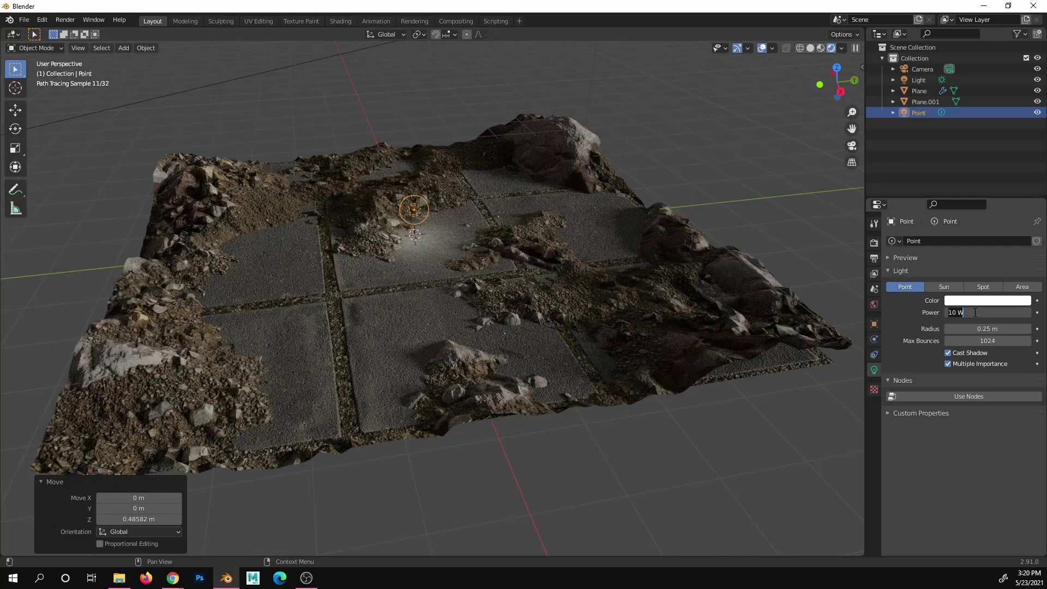
{"action": "type", "text": "50"}
{"action": "key", "text": "Return"}
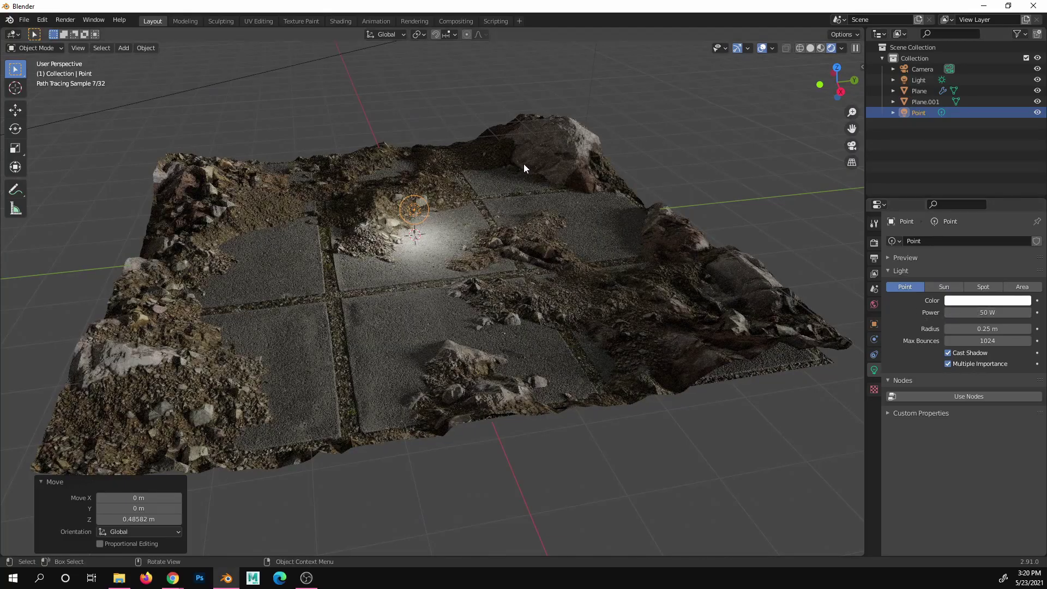
- Position the point light along X and Y near the terrain centre
{"action": "key", "text": "g"}
{"action": "key", "text": "x"}
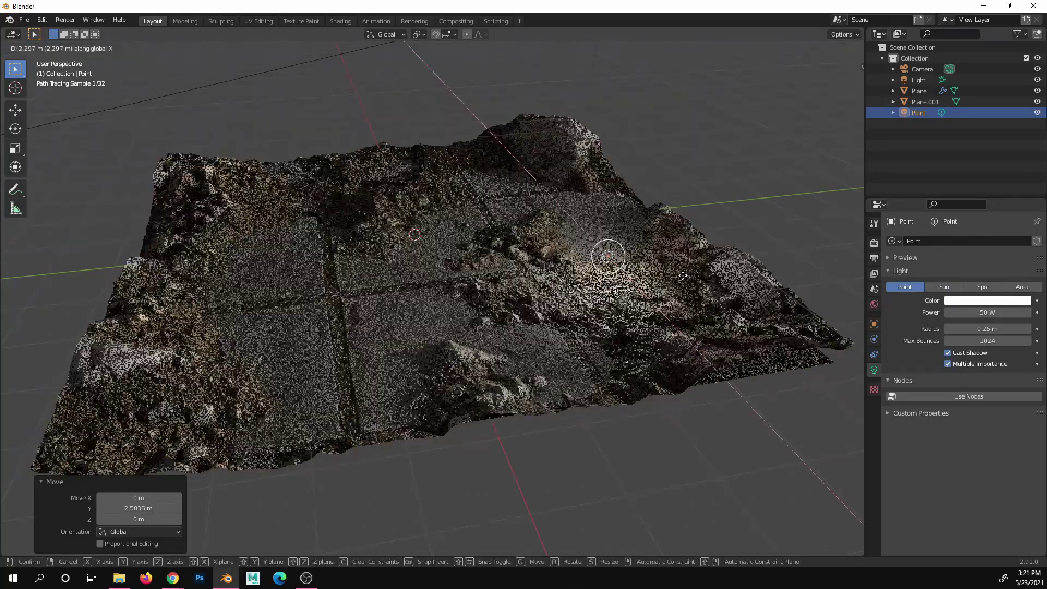
{"action": "left_click", "coordinate": [683, 276]}
{"action": "scroll", "coordinate": [690, 272], "scroll_direction": "up", "scroll_amount": 3}
{"action": "key", "text": "g"}
{"action": "key", "text": "y"}
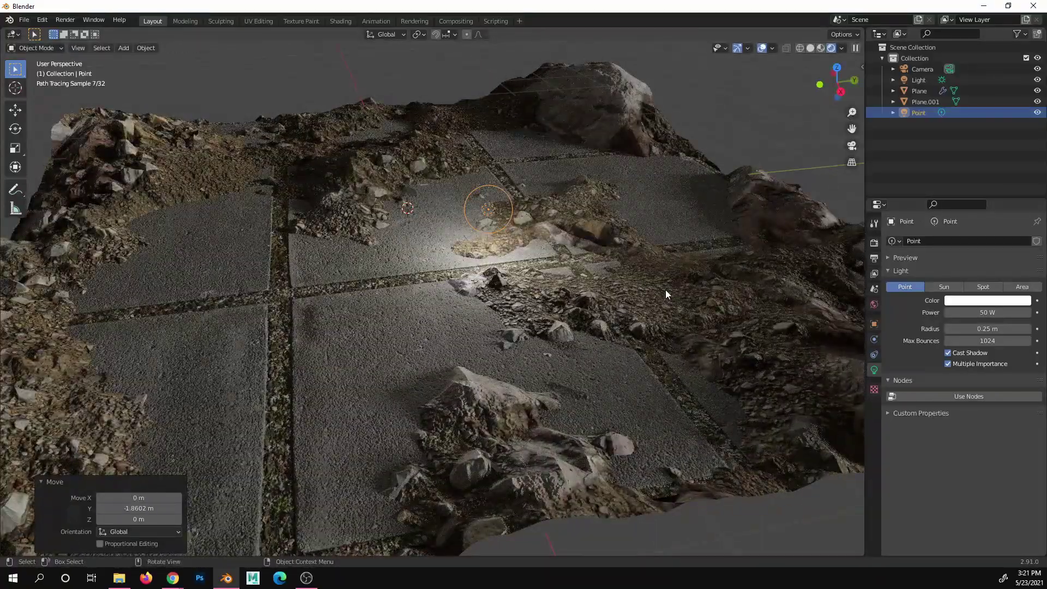
{"action": "scroll", "coordinate": [567, 259], "scroll_direction": "down", "scroll_amount": 5}
{"action": "scroll", "coordinate": [504, 251], "scroll_direction": "down", "scroll_amount": 1}
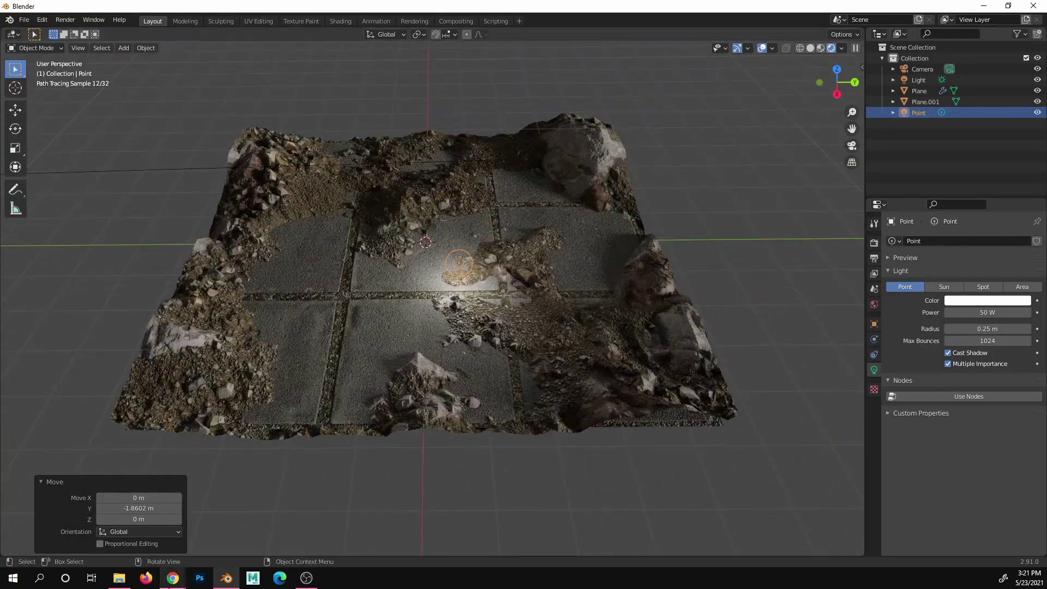
- Bring the browser forward and open Texture Haven's All Textures catalogue from the home page
{"action": "mouse_move", "coordinate": [172, 578]}
{"action": "left_click", "coordinate": [146, 542]}
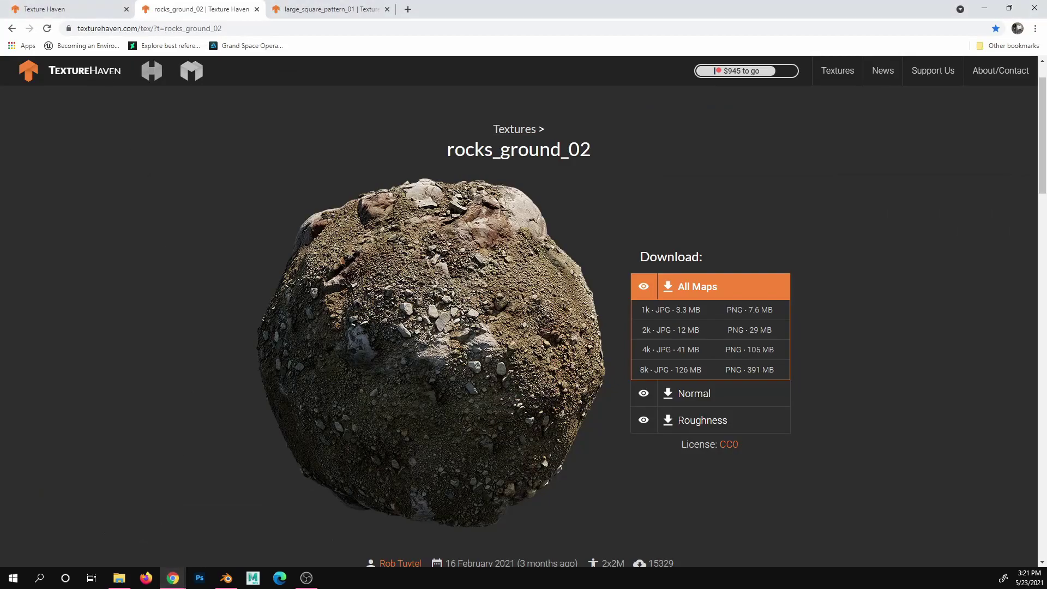
{"action": "left_click", "coordinate": [94, 11]}
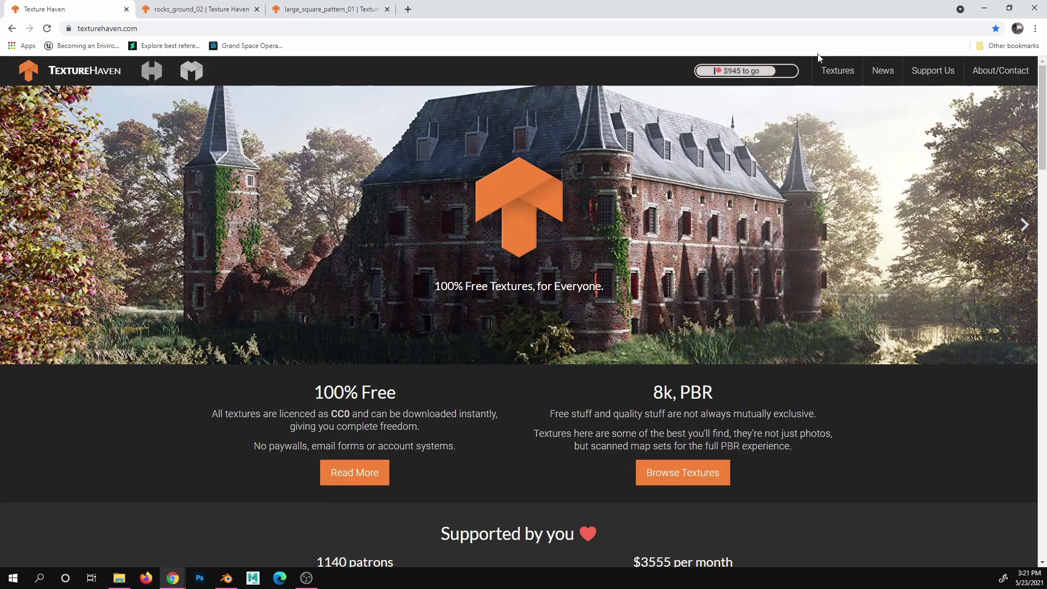
{"action": "left_click", "coordinate": [829, 86]}
- Scroll the catalogue past square_floor and asphalt_02, then return to Blender
{"action": "scroll", "coordinate": [684, 376], "scroll_direction": "down", "scroll_amount": 4}
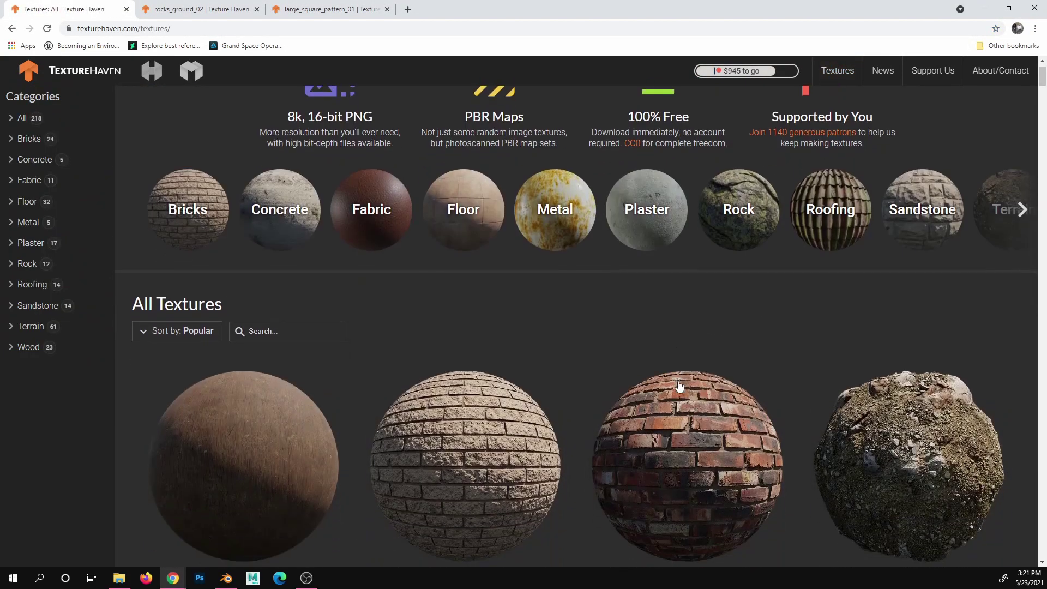
{"action": "scroll", "coordinate": [679, 385], "scroll_direction": "down", "scroll_amount": 6}
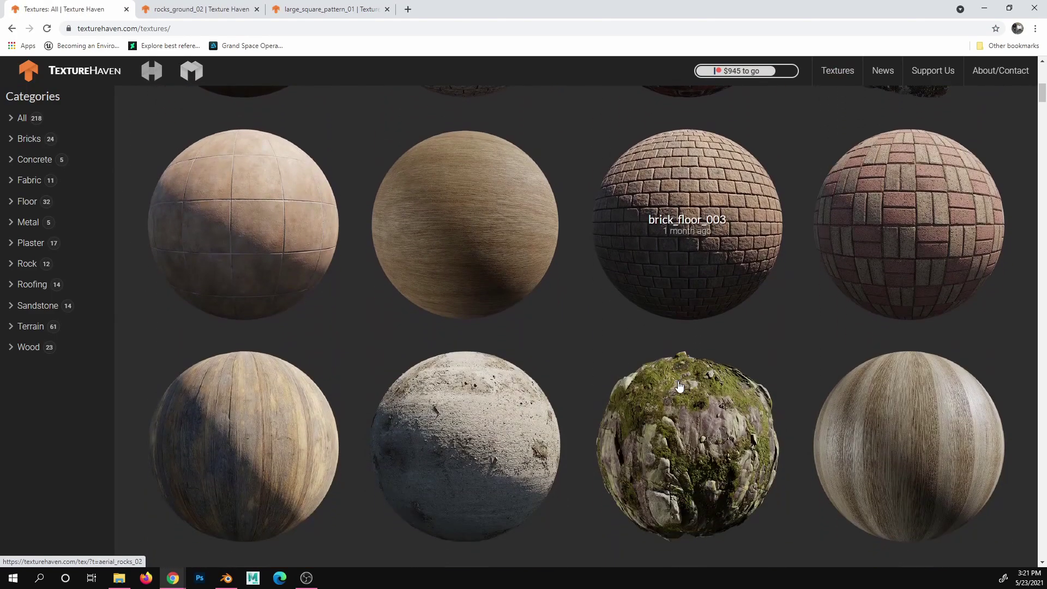
{"action": "scroll", "coordinate": [678, 386], "scroll_direction": "down", "scroll_amount": 3}
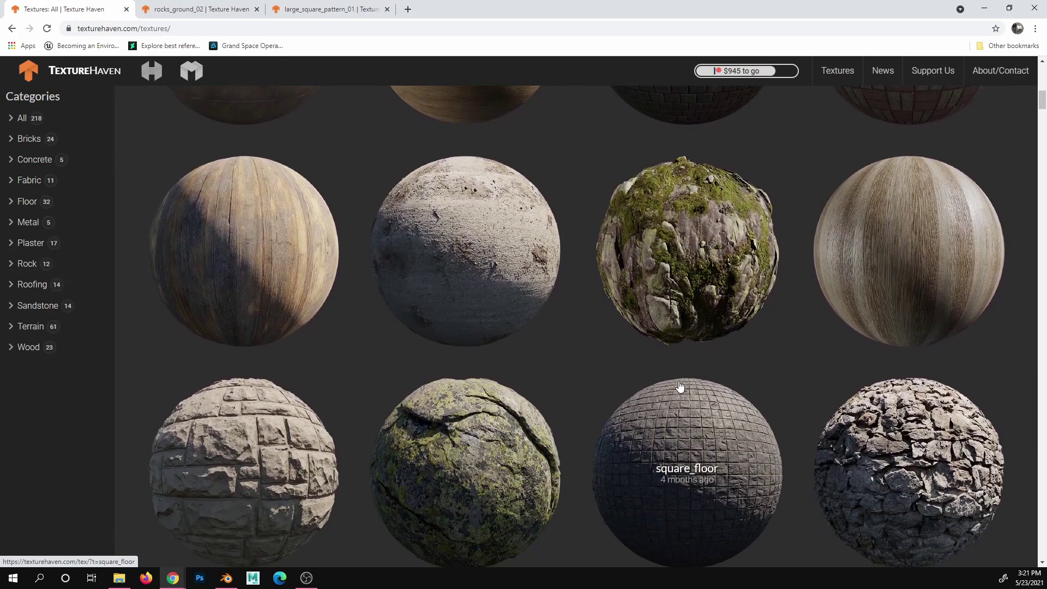
{"action": "scroll", "coordinate": [679, 386], "scroll_direction": "down", "scroll_amount": 4}
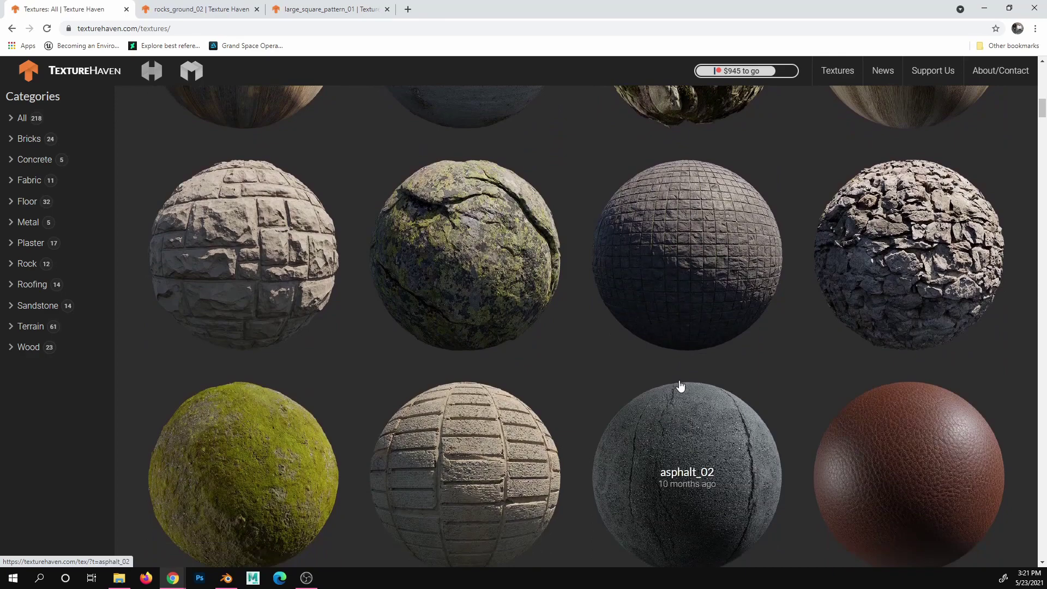
{"action": "scroll", "coordinate": [679, 386], "scroll_direction": "down", "scroll_amount": 2}
{"action": "left_click", "coordinate": [226, 577]}
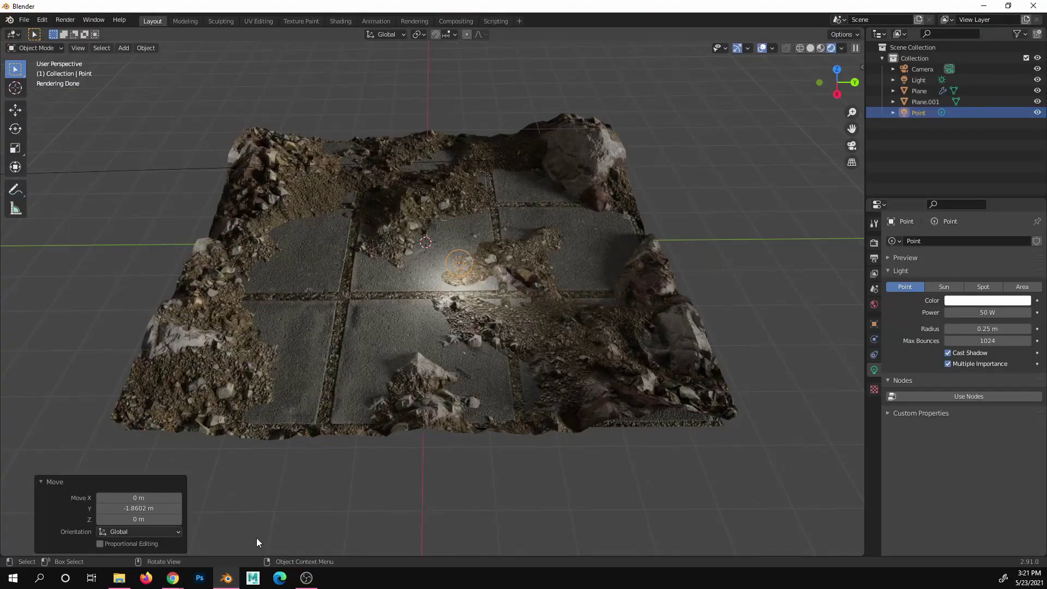
{"action": "mouse_move", "coordinate": [584, 388]}
{"action": "middle_mouse_down"}
{"action": "mouse_move", "coordinate": [545, 372]}
{"action": "mouse_move", "coordinate": [564, 346]}
{"action": "mouse_move", "coordinate": [517, 322]}
{"action": "mouse_move", "coordinate": [531, 315]}
{"action": "mouse_move", "coordinate": [525, 331]}
{"action": "mouse_move", "coordinate": [539, 265]}
{"action": "middle_mouse_up"}
{"action": "scroll", "coordinate": [515, 309], "scroll_direction": "up", "scroll_amount": 2}
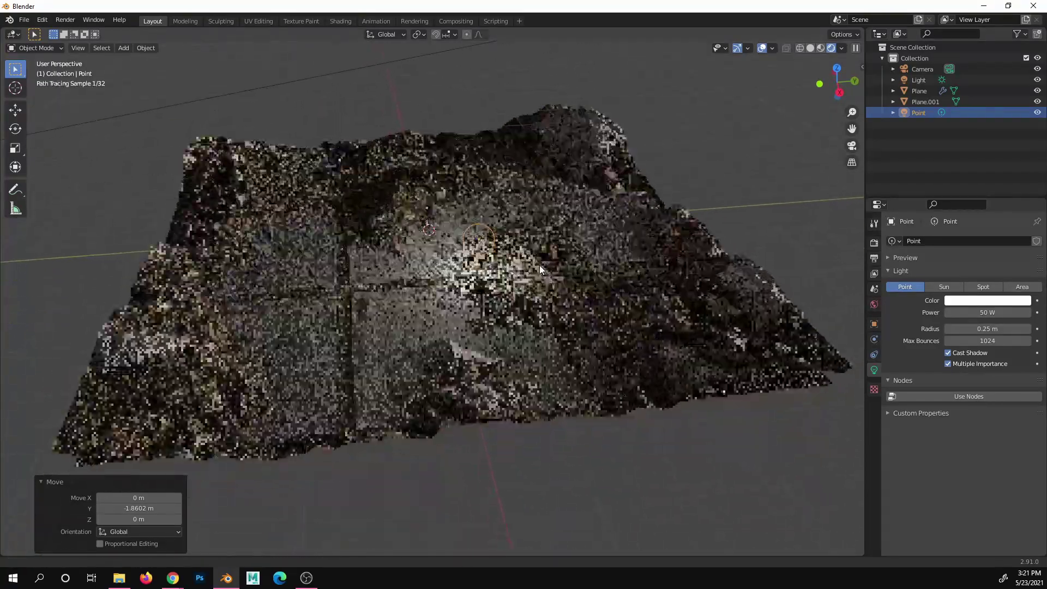